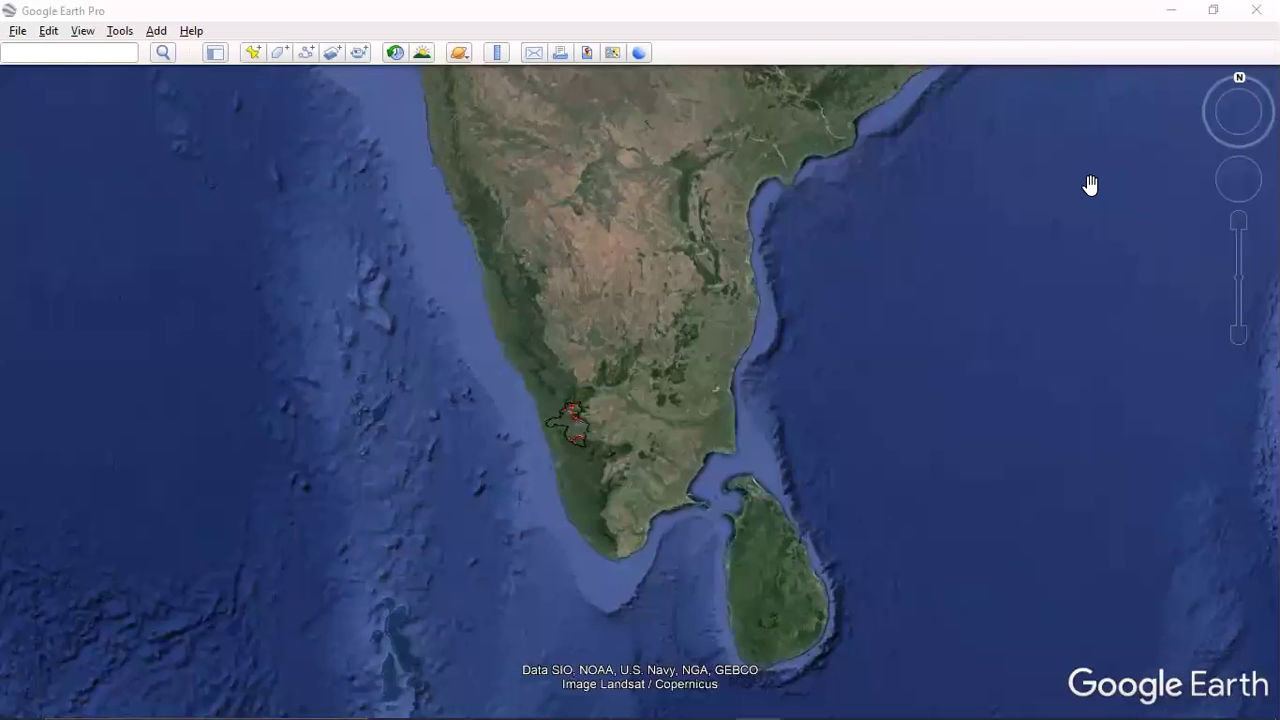
# - Examine where the outlined district lies in southern India, comparing the whole subcontinent with the surrounding coastal region
pyautogui.scroll(-5, 752, 395)
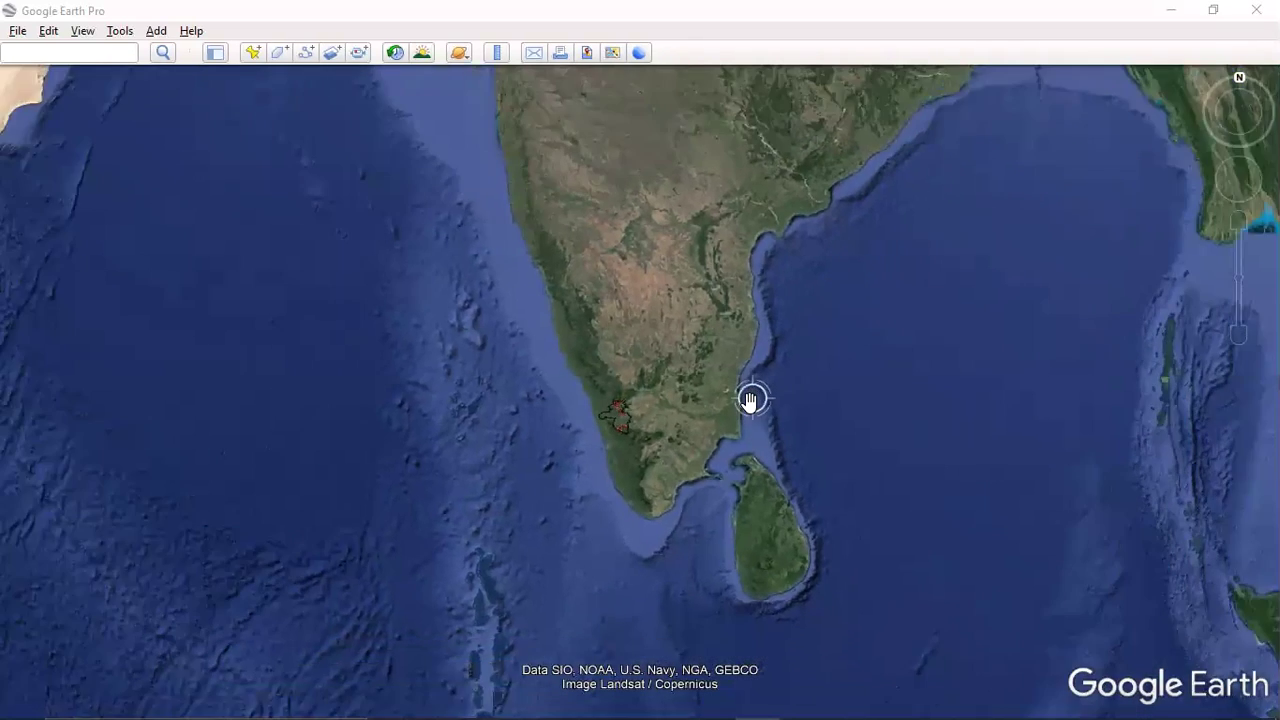
pyautogui.scroll(-3, 746, 404)
pyautogui.moveTo(788, 400); pyautogui.dragTo(668, 448)
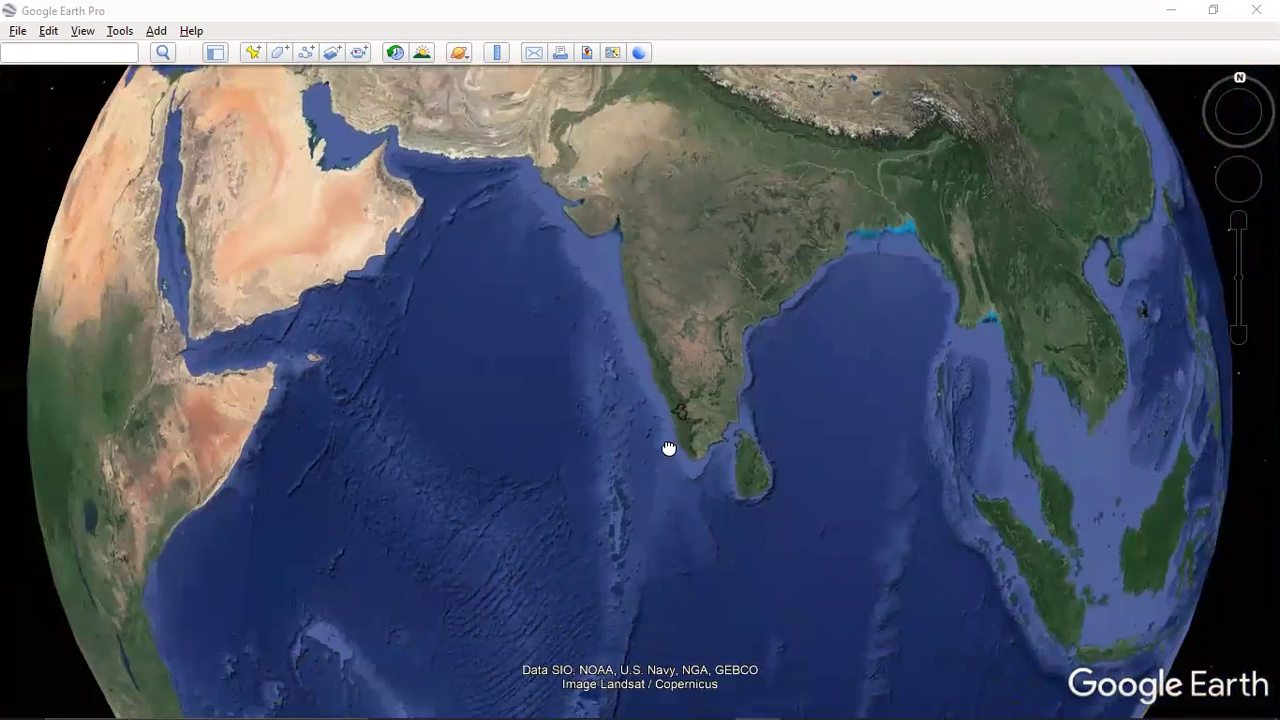
pyautogui.scroll(1, 746, 440)
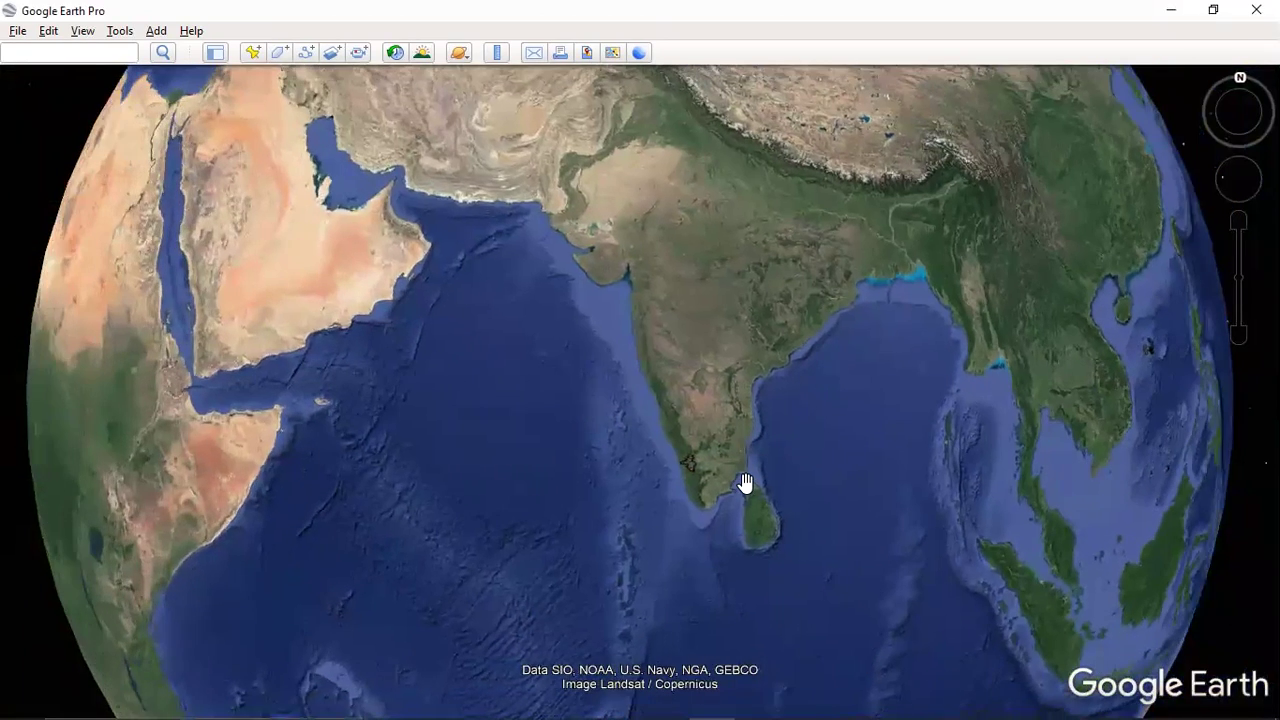
pyautogui.scroll(2, 745, 484)
pyautogui.scroll(3, 745, 484)
pyautogui.moveTo(627, 403); pyautogui.dragTo(656, 462)
pyautogui.scroll(2, 566, 472)
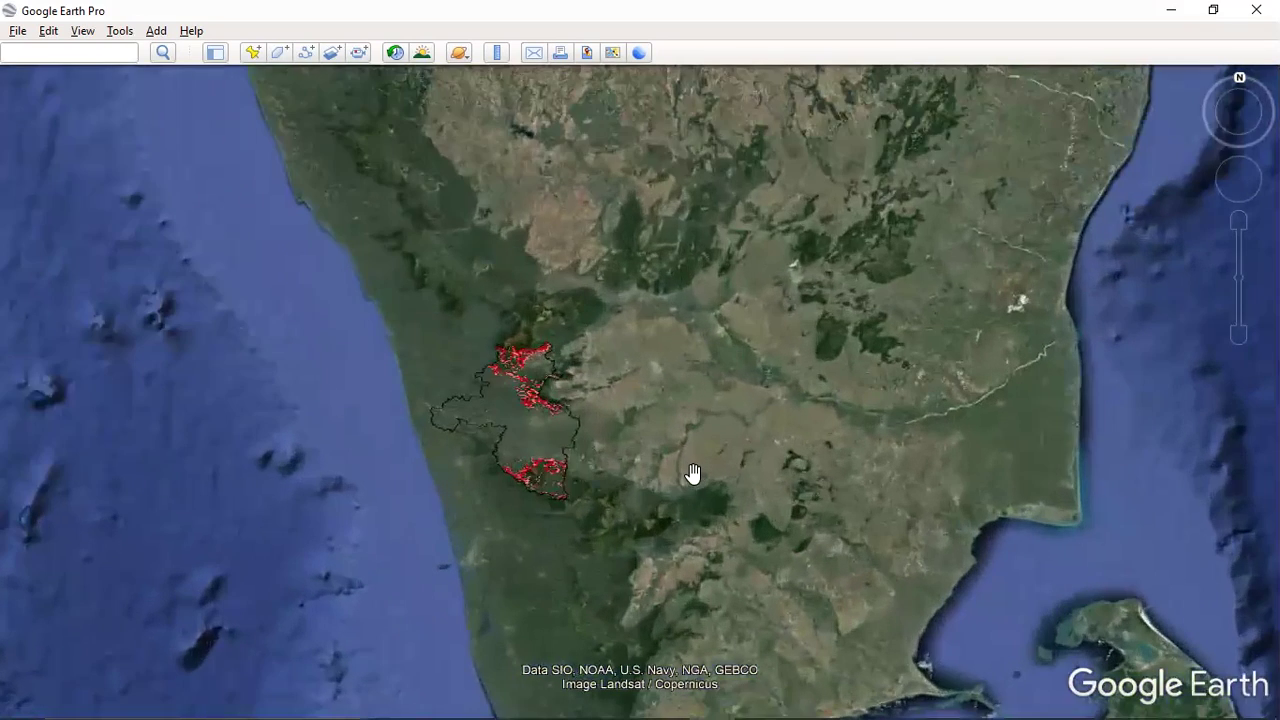
pyautogui.scroll(-3, 686, 470)
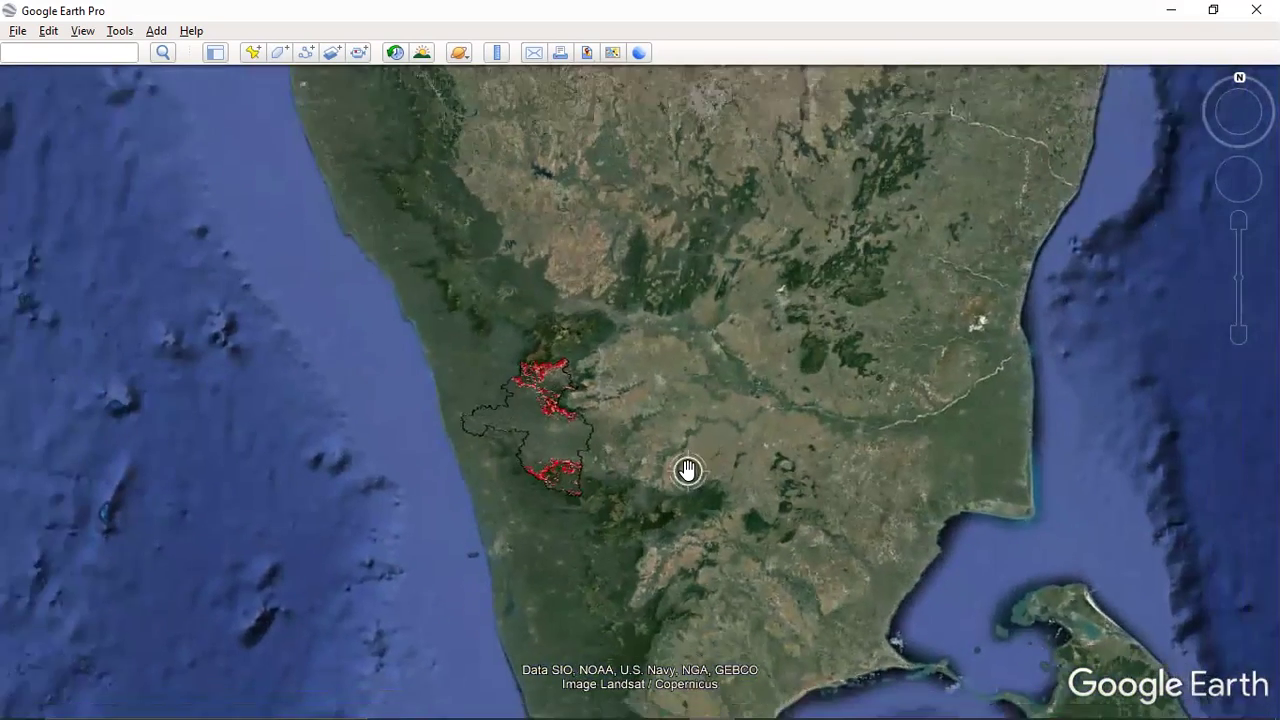
pyautogui.scroll(-1, 682, 458)
pyautogui.scroll(-3, 682, 458)
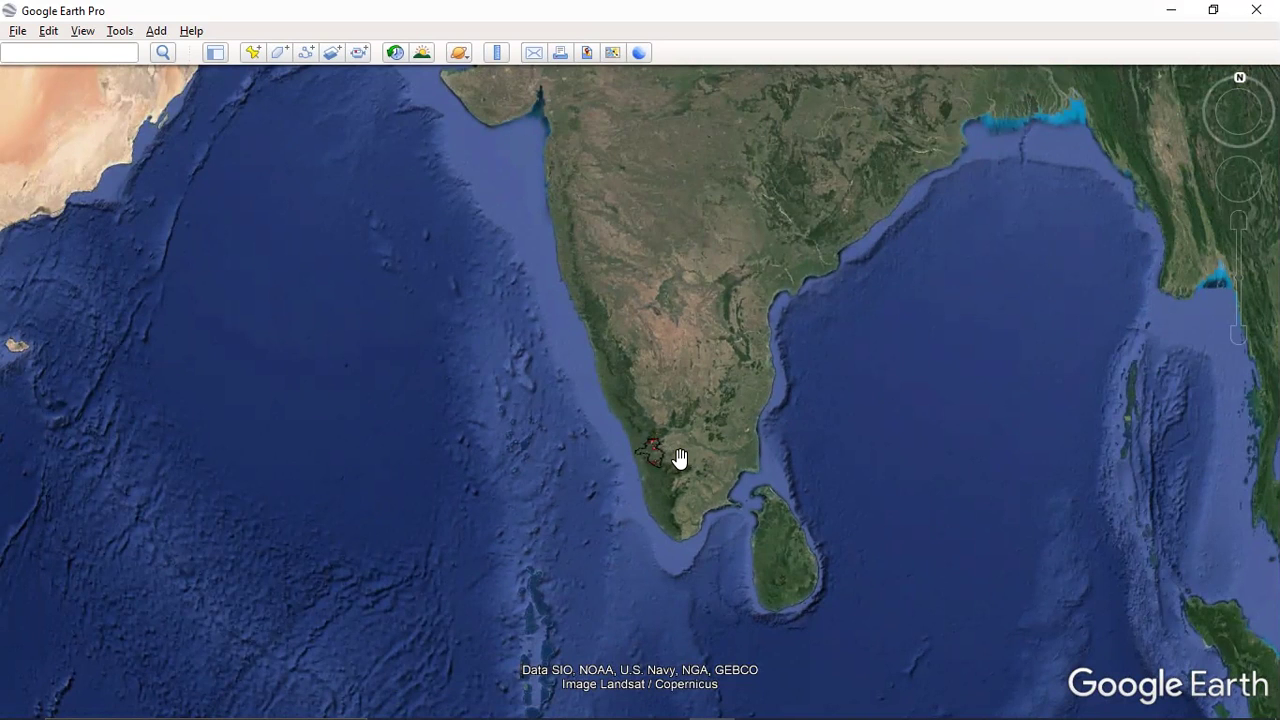
# - Inspect the whole outlined district and how the red and pink zones are distributed inside its boundary
pyautogui.scroll(3, 665, 458)
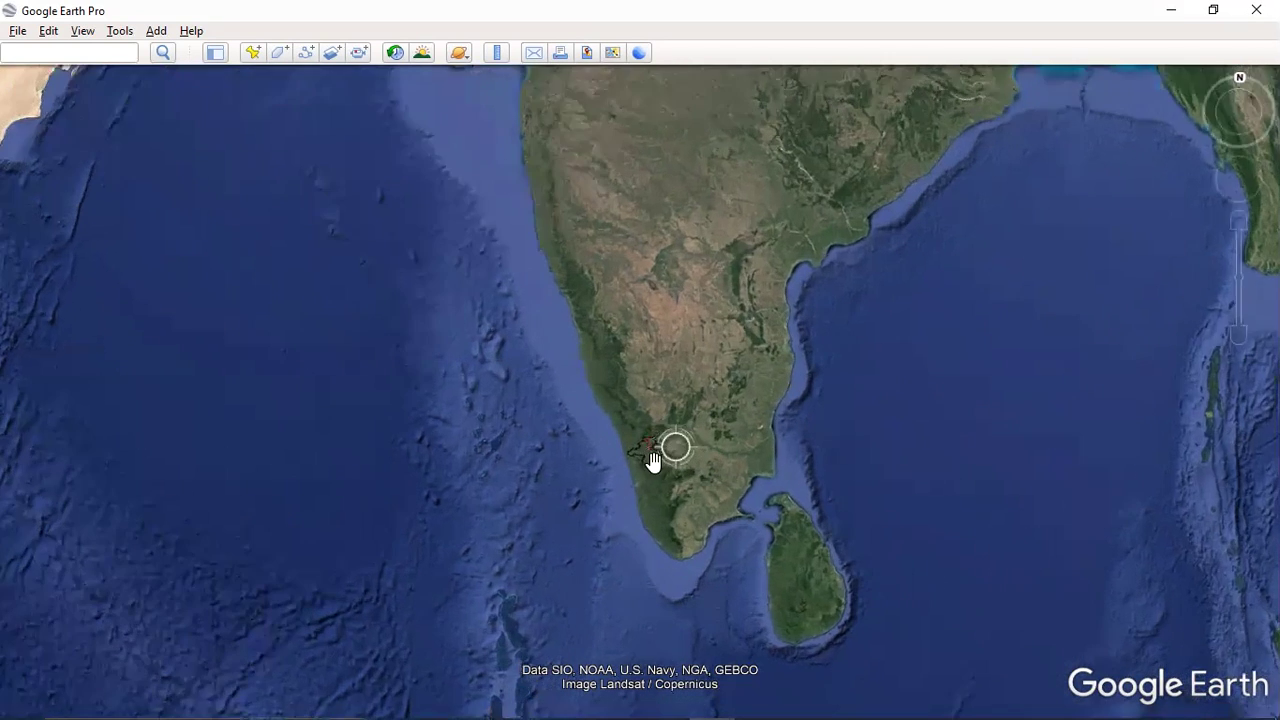
pyautogui.scroll(2, 652, 468)
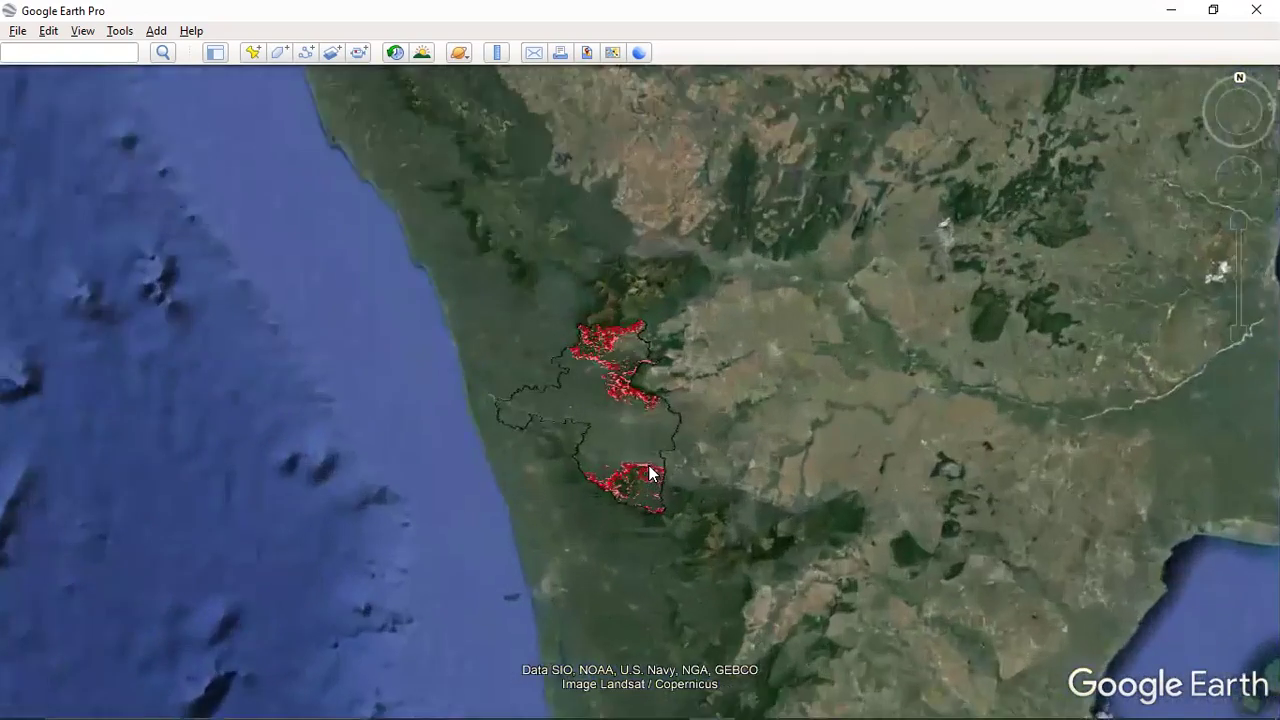
pyautogui.scroll(2, 568, 385)
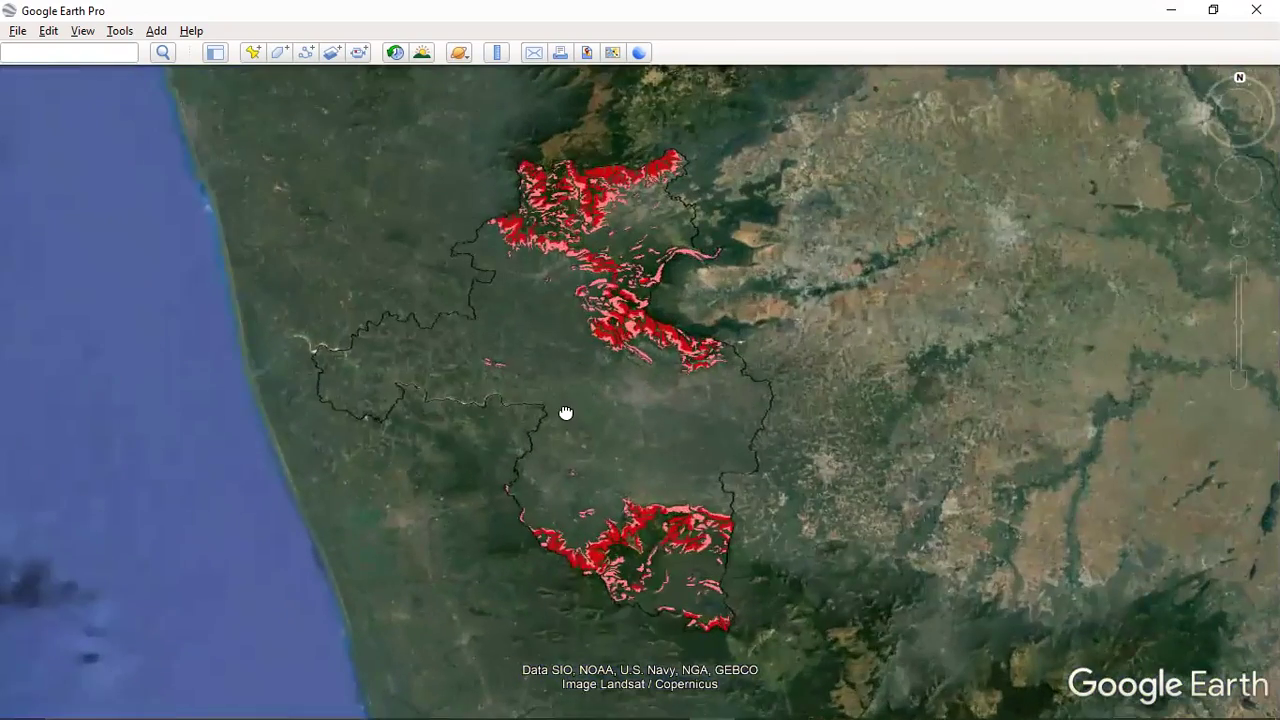
pyautogui.moveTo(566, 413); pyautogui.dragTo(586, 471)
pyautogui.scroll(2, 540, 473)
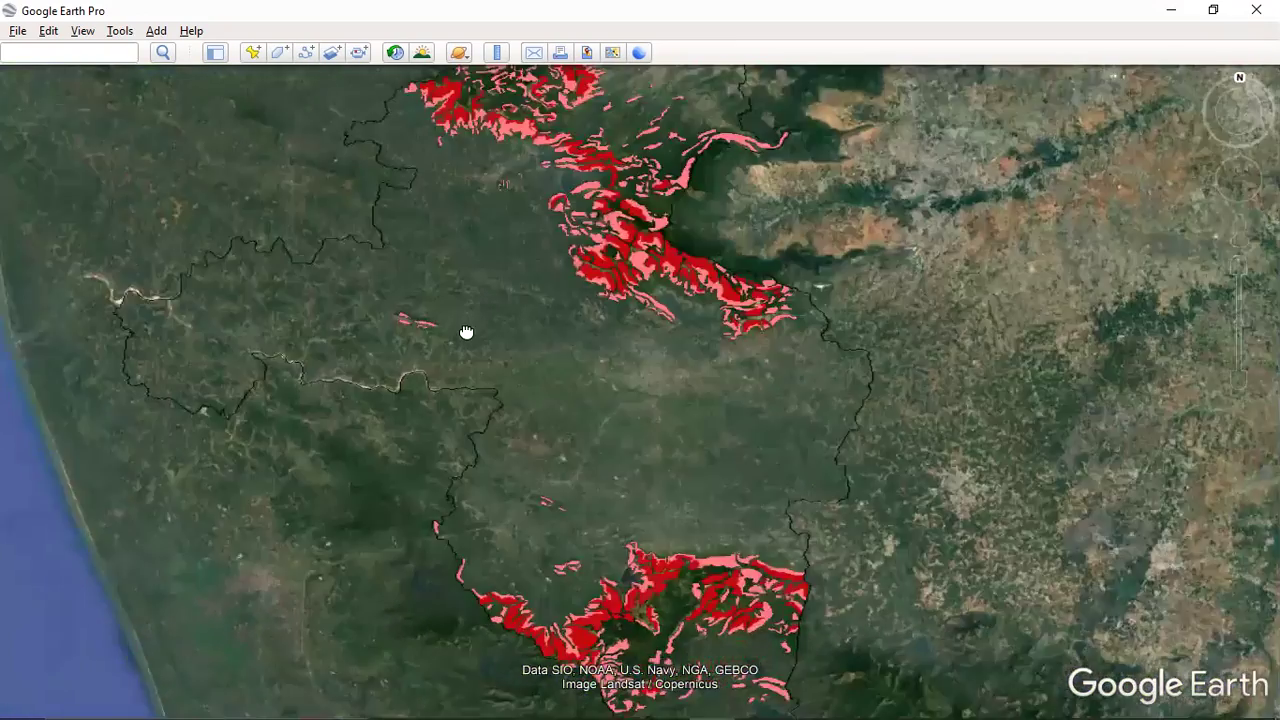
pyautogui.scroll(-5, 510, 418)
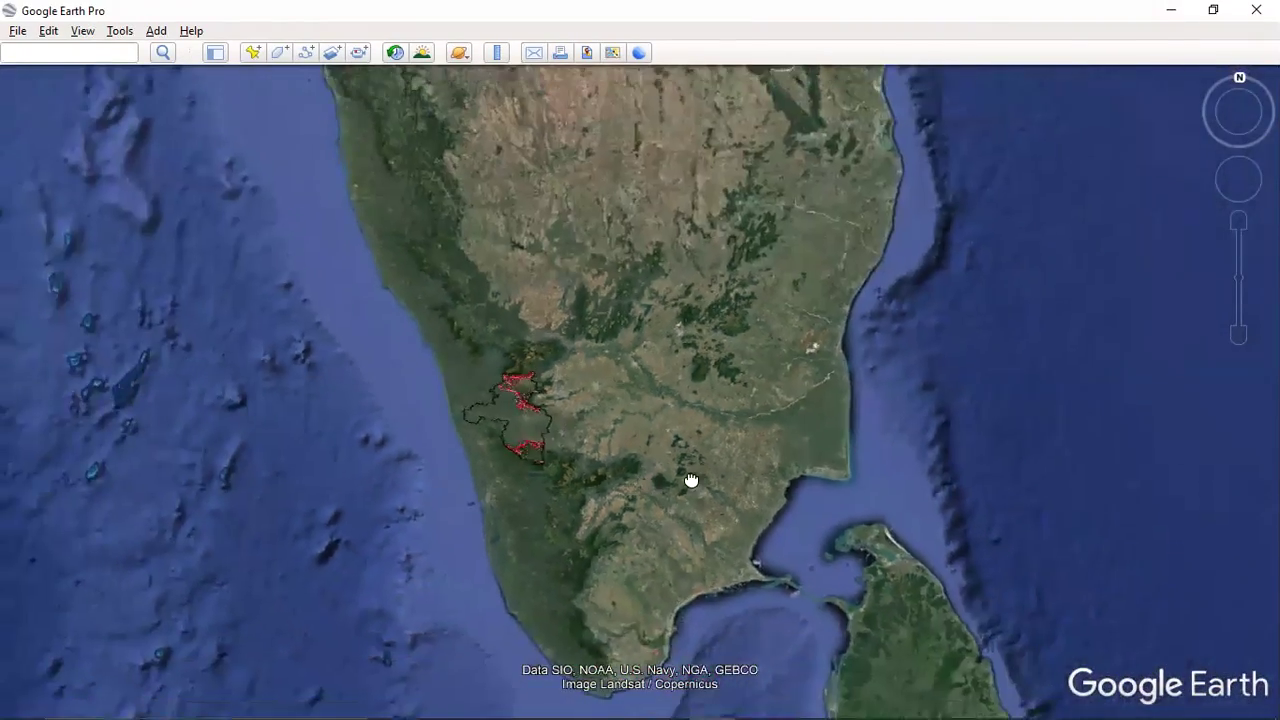
pyautogui.moveTo(519, 425); pyautogui.dragTo(660, 495)
pyautogui.scroll(4, 647, 491)
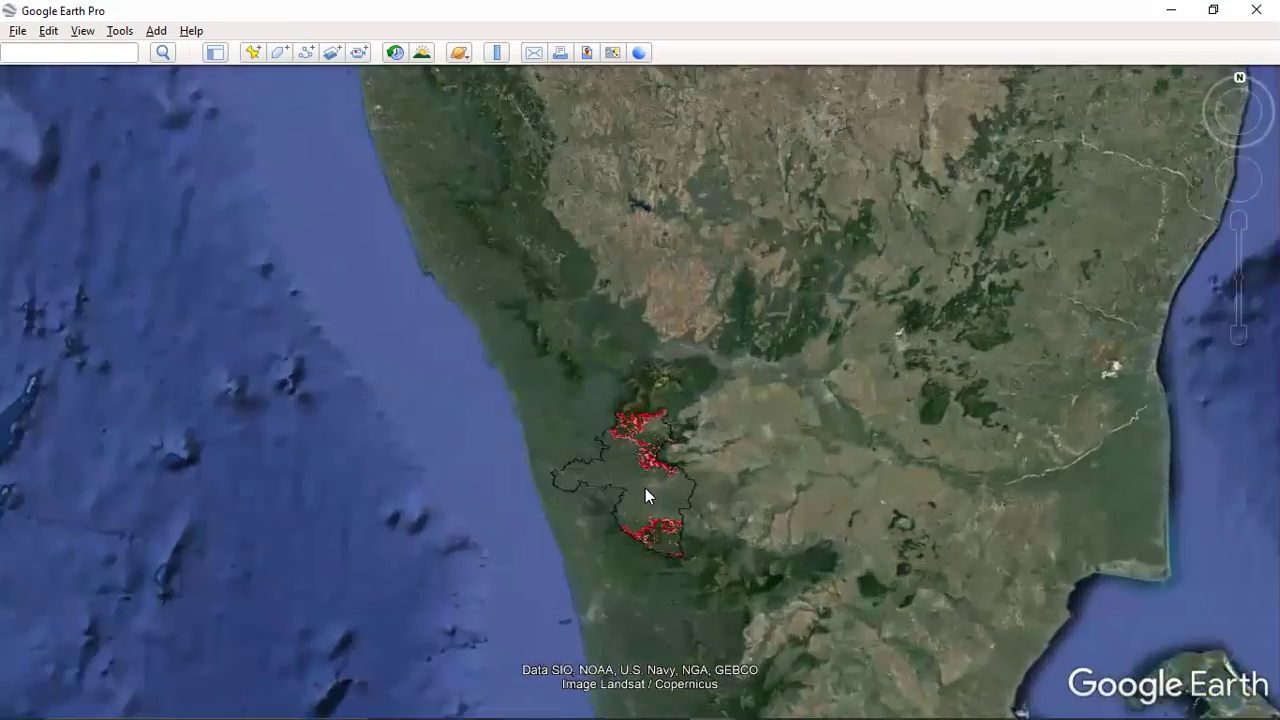
pyautogui.scroll(3, 643, 487)
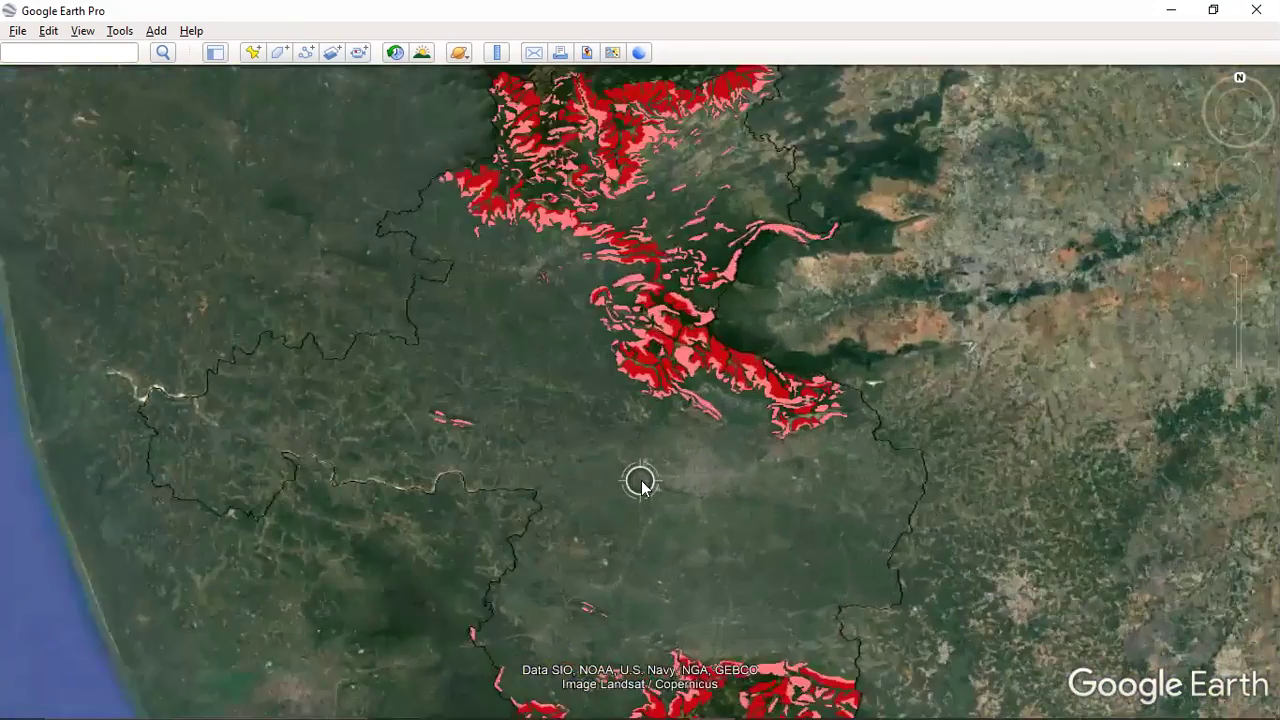
pyautogui.scroll(-2, 633, 487)
pyautogui.scroll(-2, 698, 458)
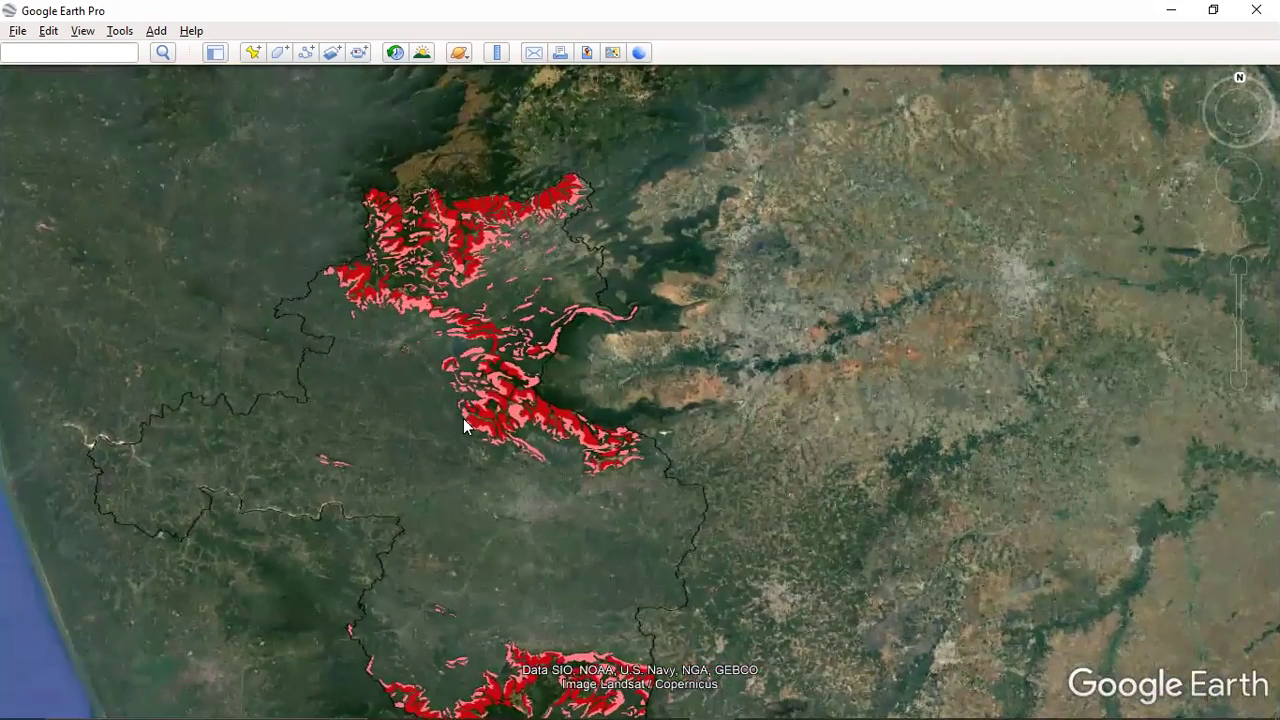
pyautogui.moveTo(738, 460); pyautogui.dragTo(893, 305)
pyautogui.scroll(-2, 766, 443)
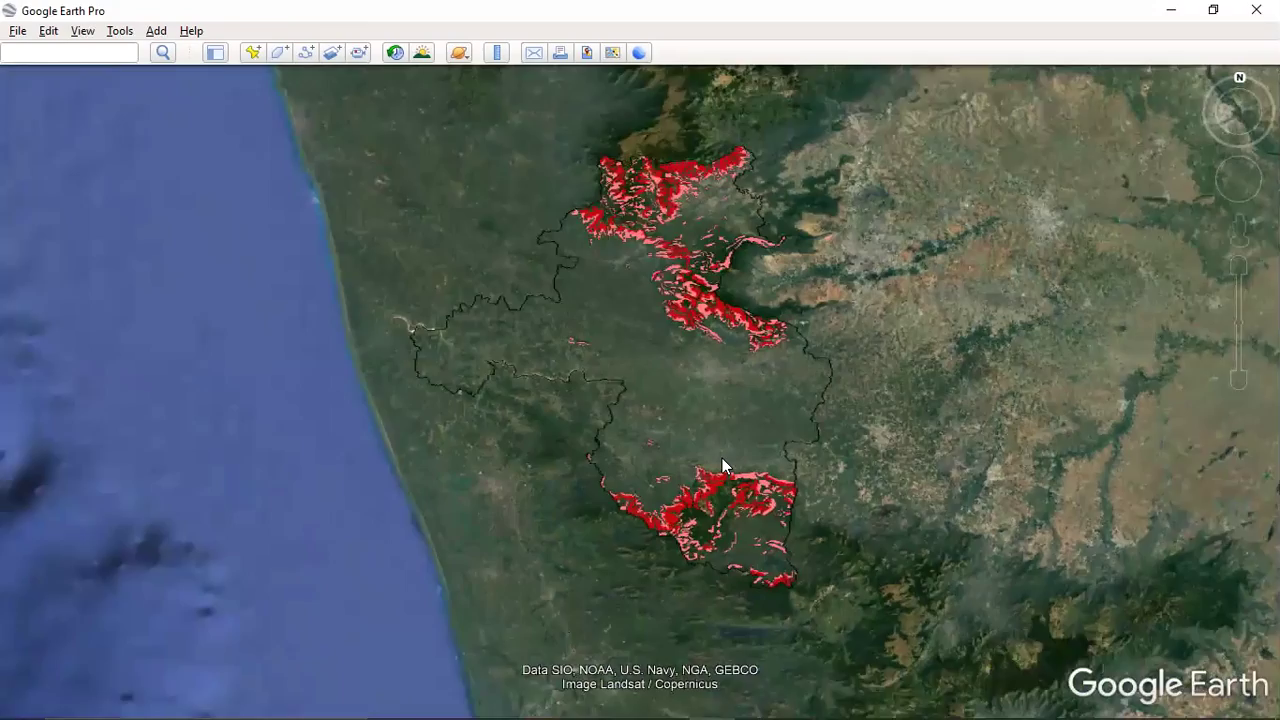
# - Examine the red and pink zones in the district's southern part up close, including those around the reservoir
pyautogui.scroll(2, 724, 466)
pyautogui.scroll(3, 724, 466)
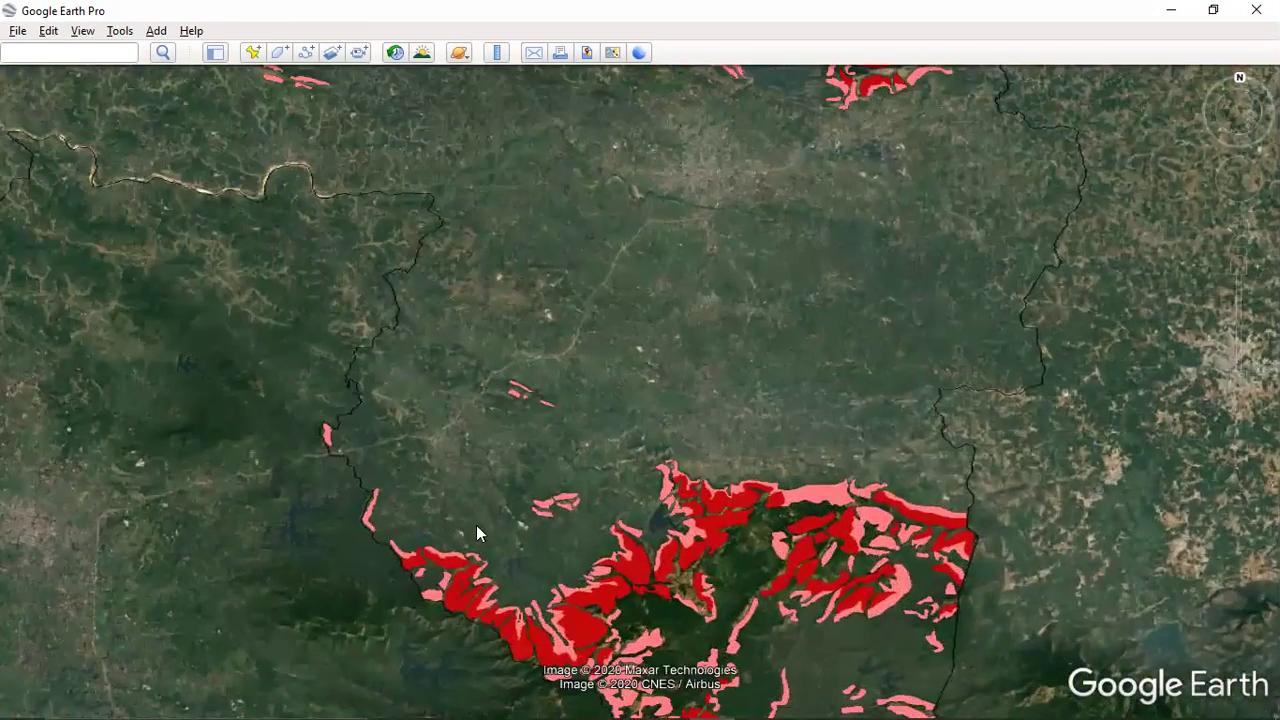
pyautogui.moveTo(484, 483); pyautogui.dragTo(540, 320)
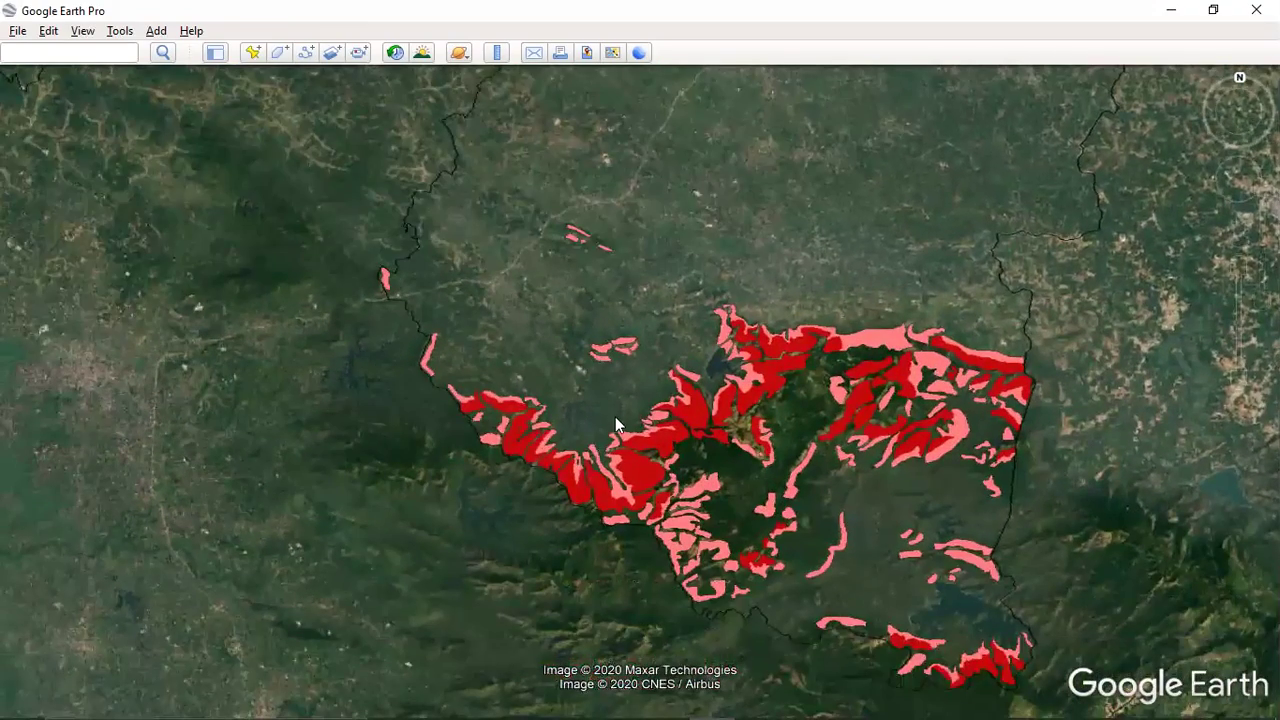
pyautogui.scroll(-2, 606, 420)
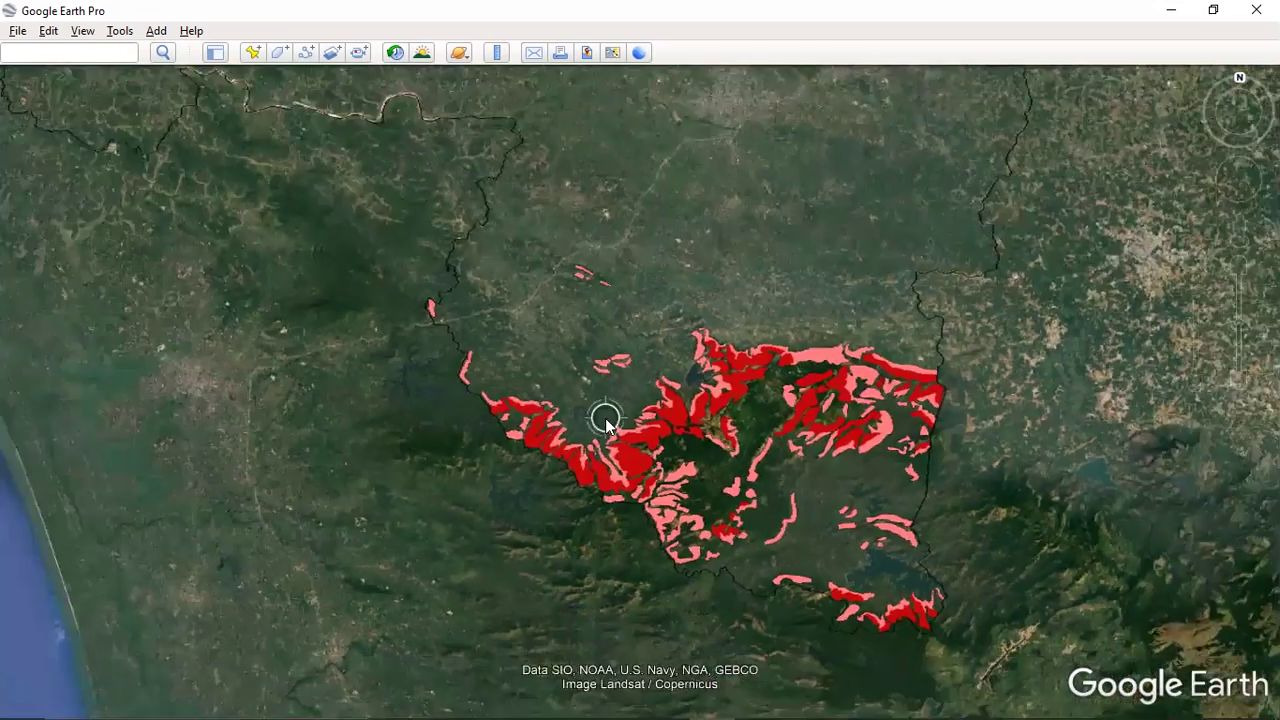
pyautogui.scroll(1, 605, 428)
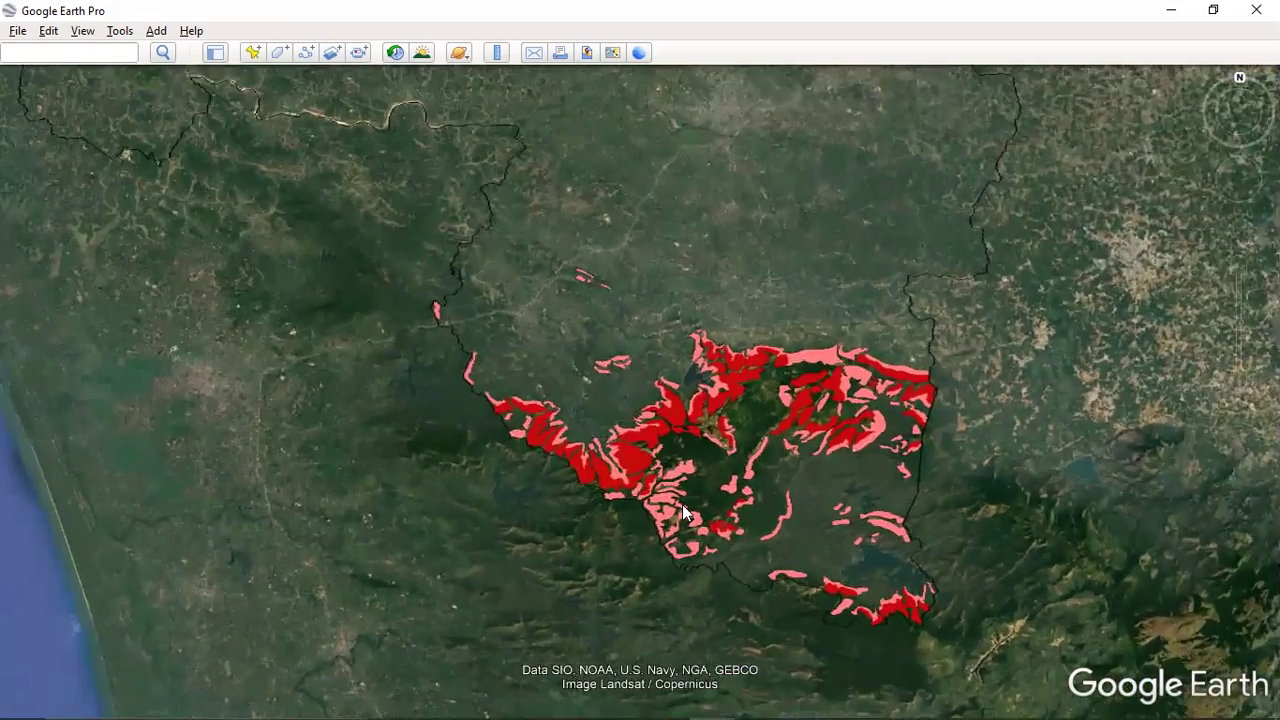
pyautogui.scroll(2, 682, 504)
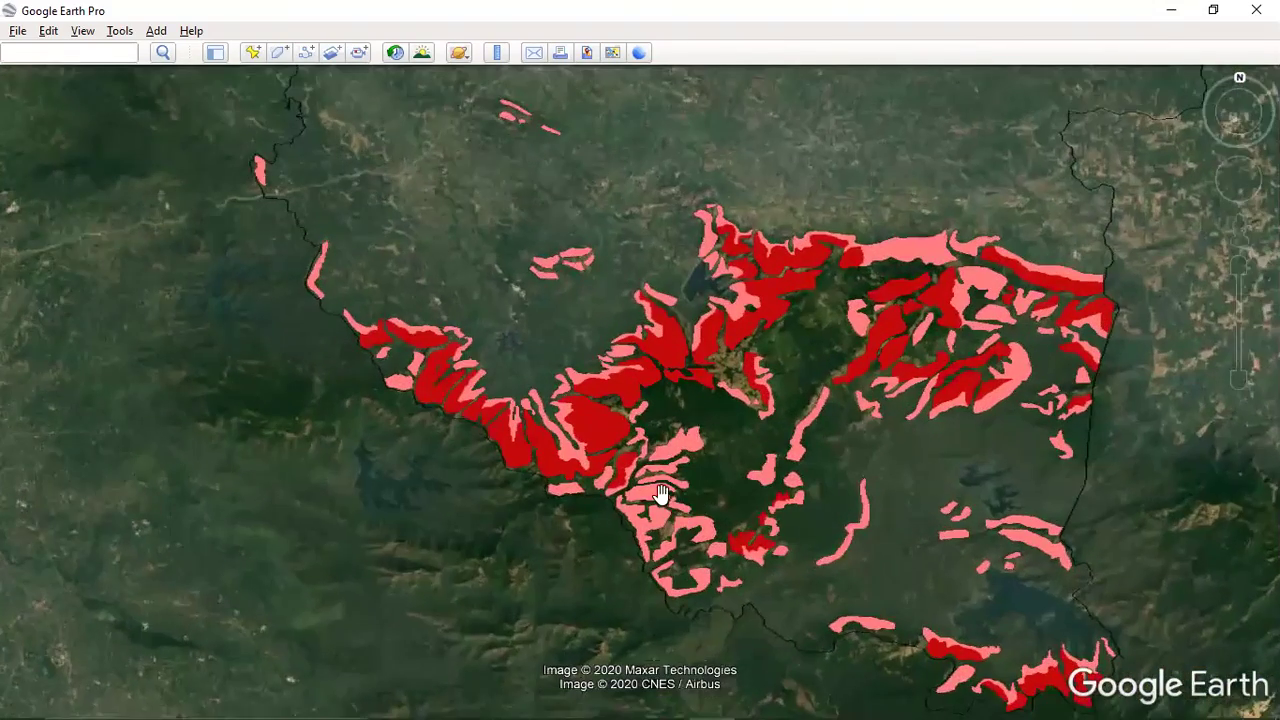
pyautogui.scroll(3, 660, 493)
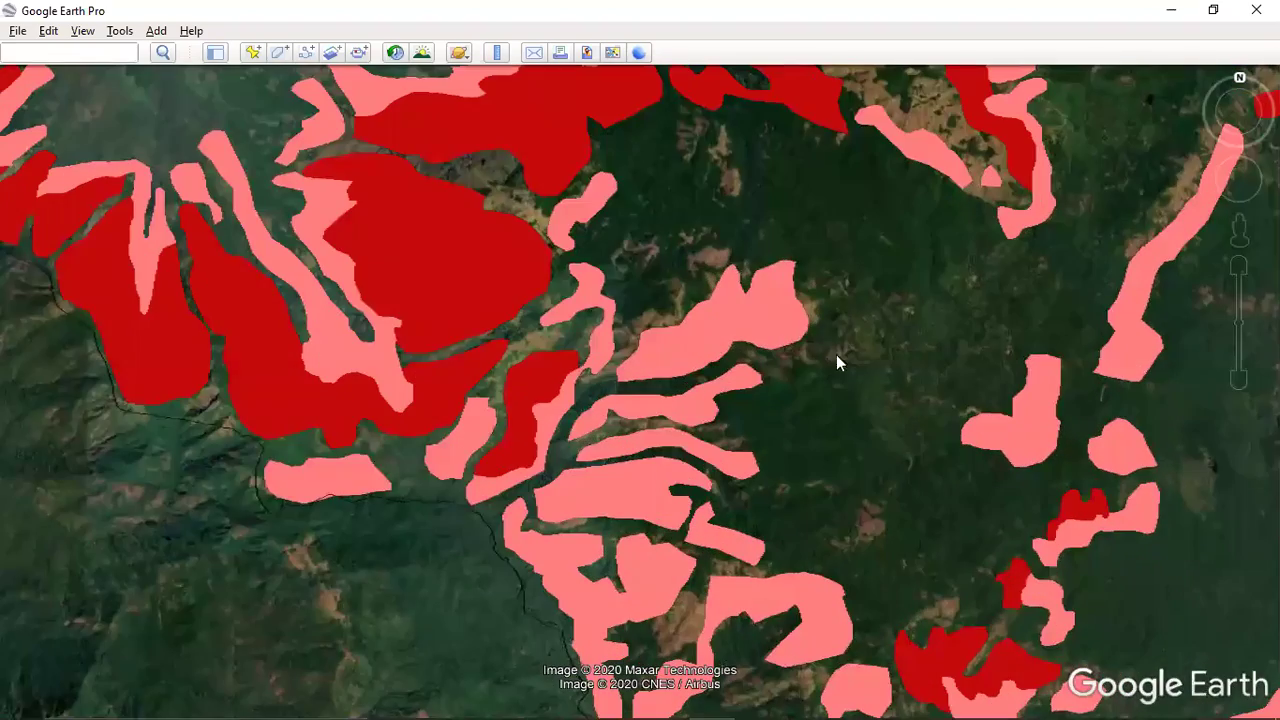
pyautogui.moveTo(845, 319); pyautogui.dragTo(966, 557)
pyautogui.moveTo(748, 182); pyautogui.dragTo(834, 414)
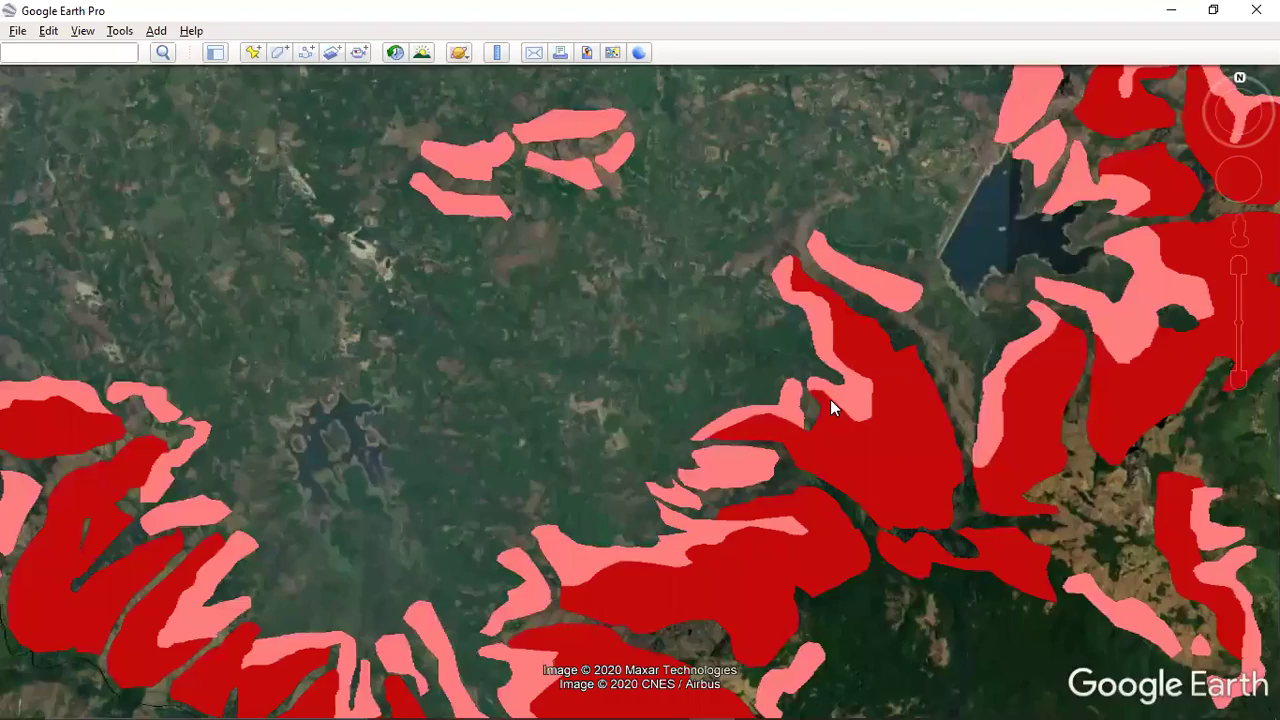
pyautogui.scroll(-3, 830, 399)
pyautogui.moveTo(883, 229); pyautogui.dragTo(660, 543)
pyautogui.moveTo(846, 134); pyautogui.dragTo(660, 439)
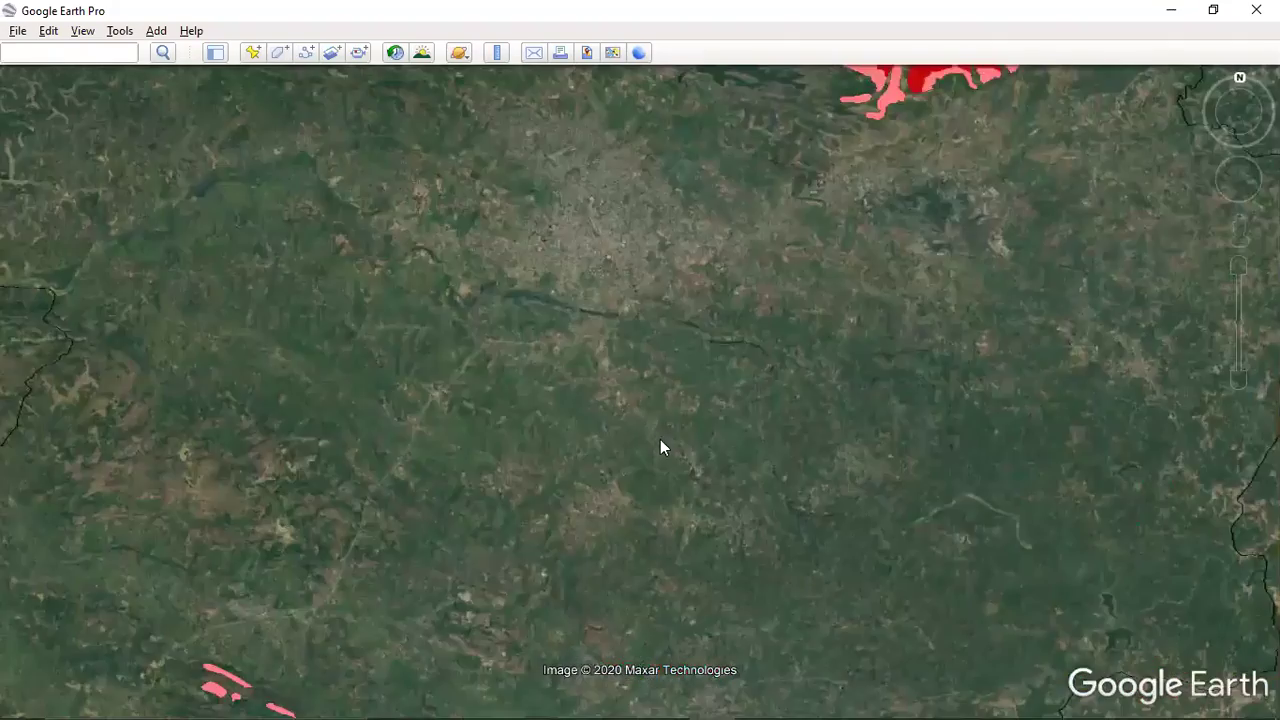
# - Inspect the northern cluster of zones down to individual red and pink polygon edges along the rocky stream
pyautogui.scroll(-3, 660, 447)
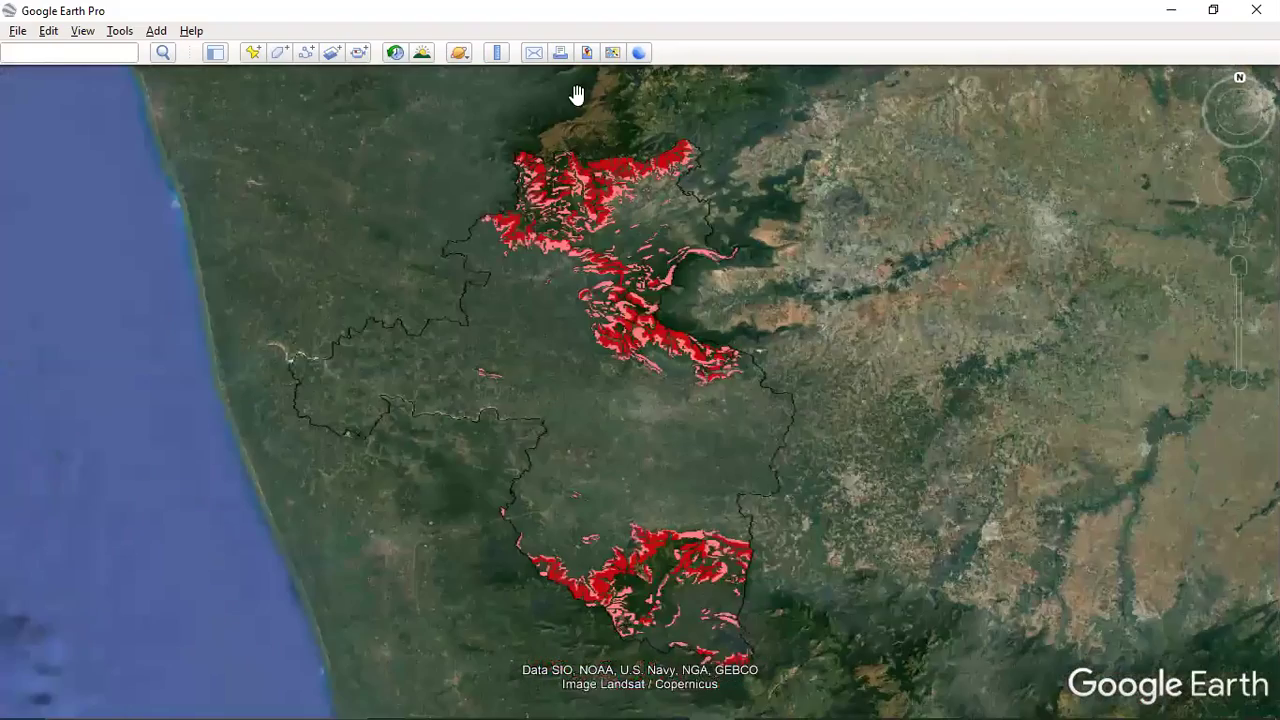
pyautogui.scroll(2, 654, 374)
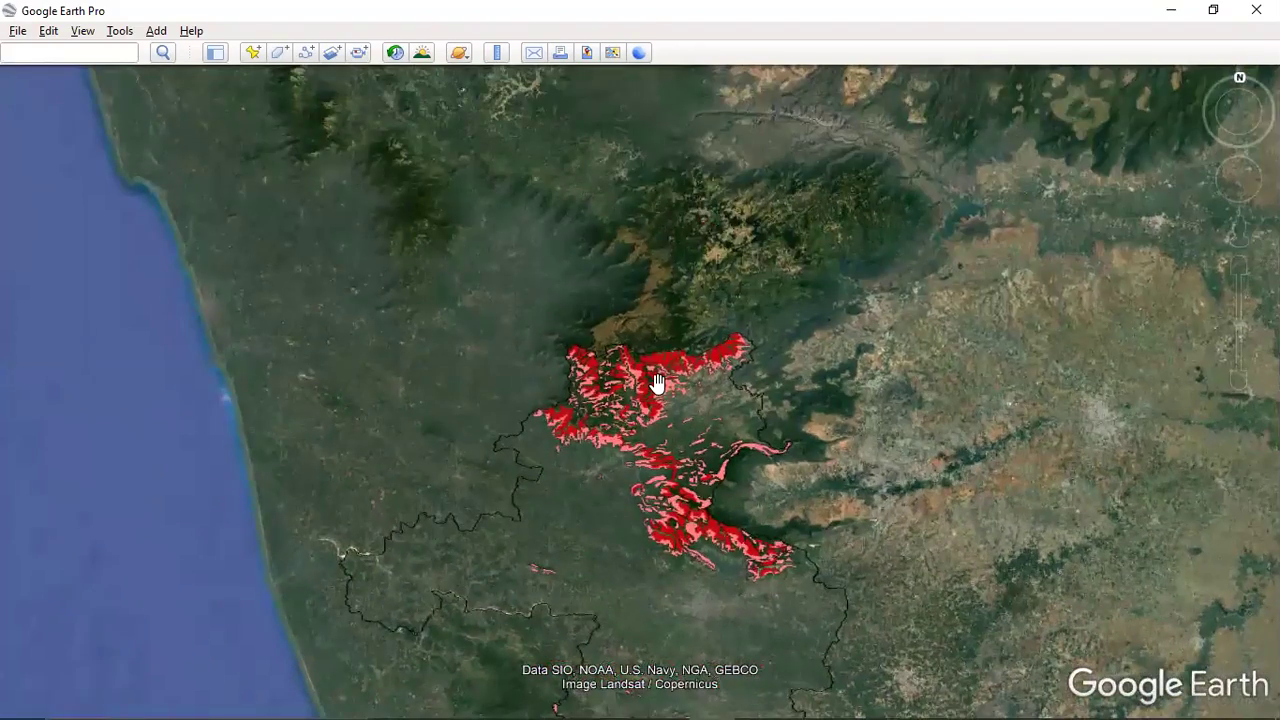
pyautogui.scroll(5, 657, 381)
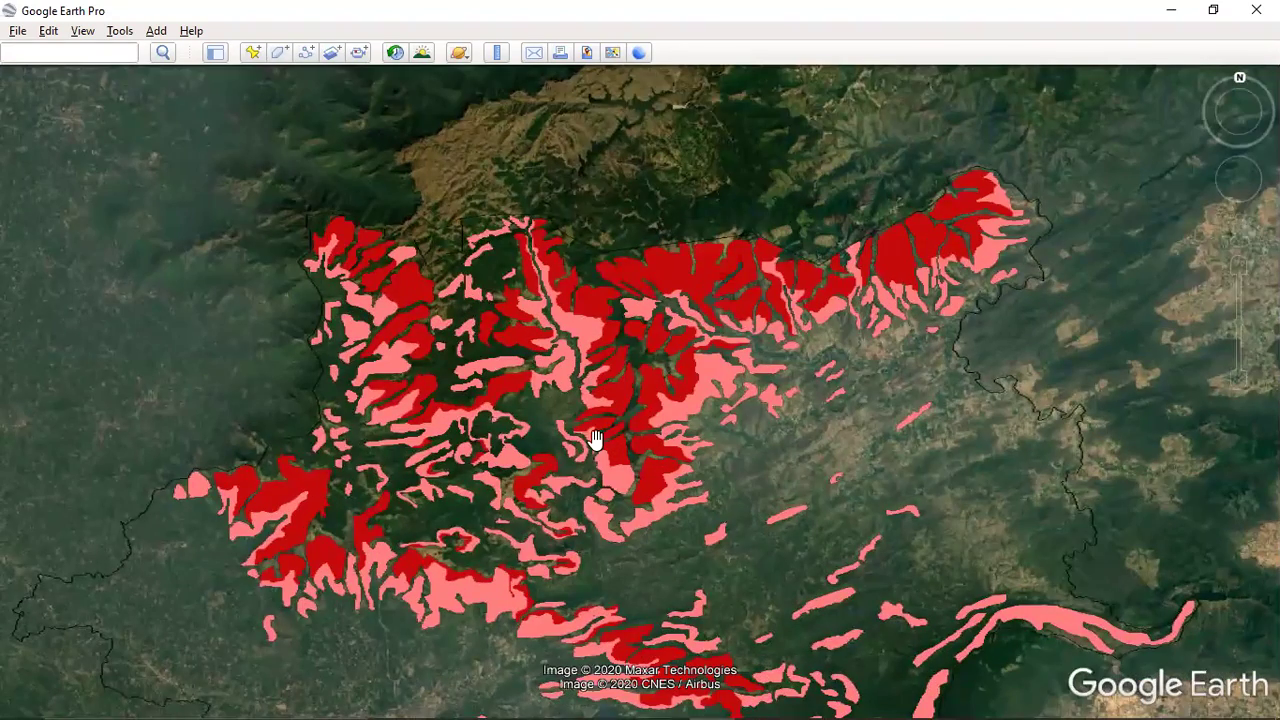
pyautogui.scroll(4, 596, 445)
pyautogui.scroll(3, 594, 442)
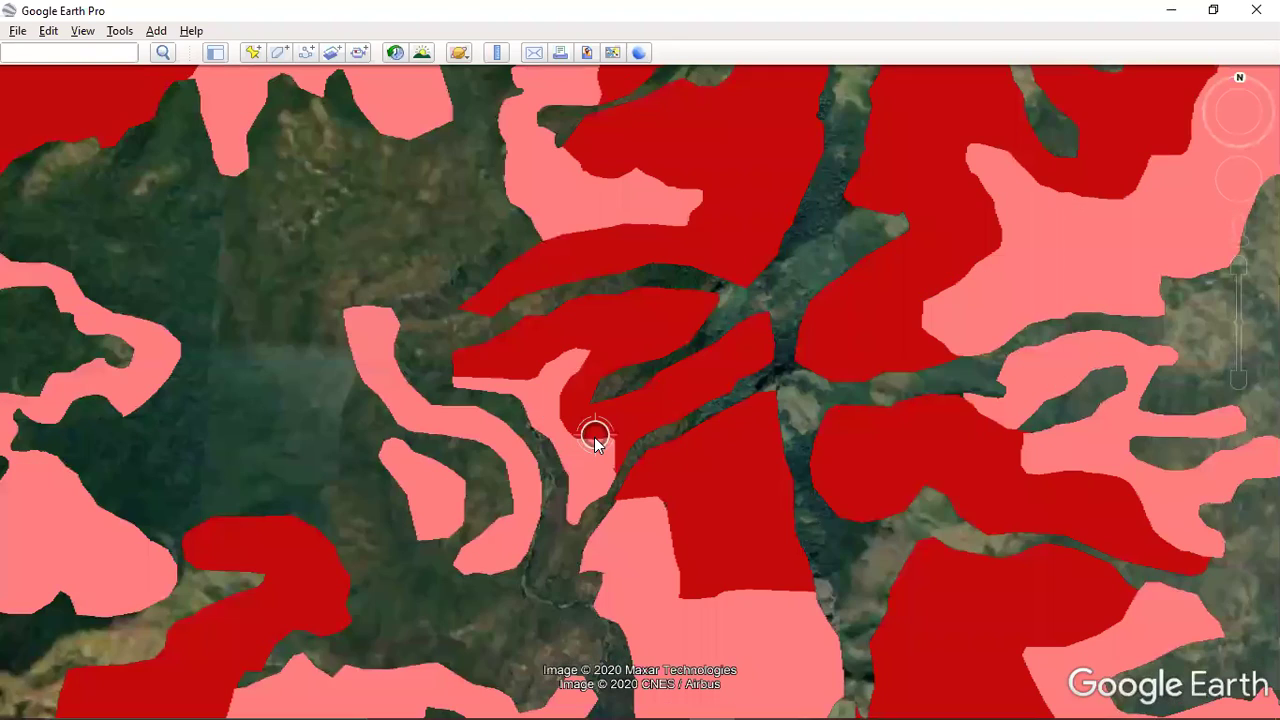
pyautogui.scroll(2, 592, 440)
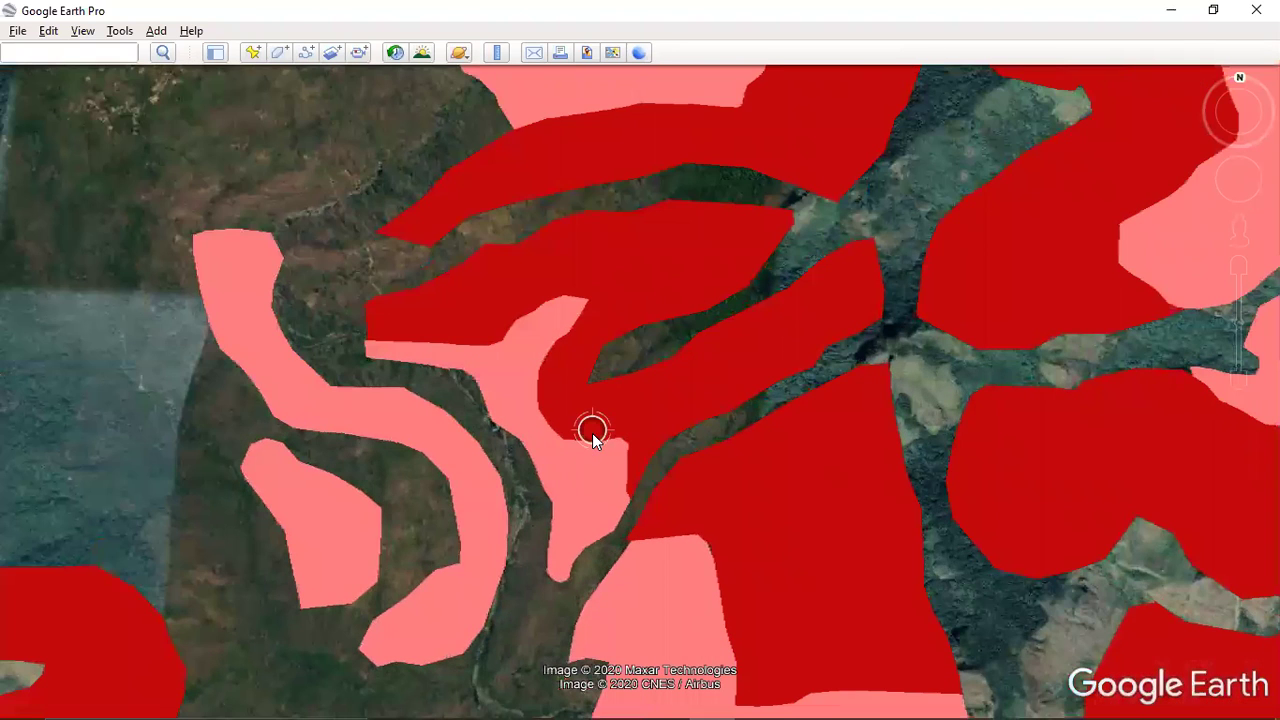
pyautogui.scroll(3, 592, 430)
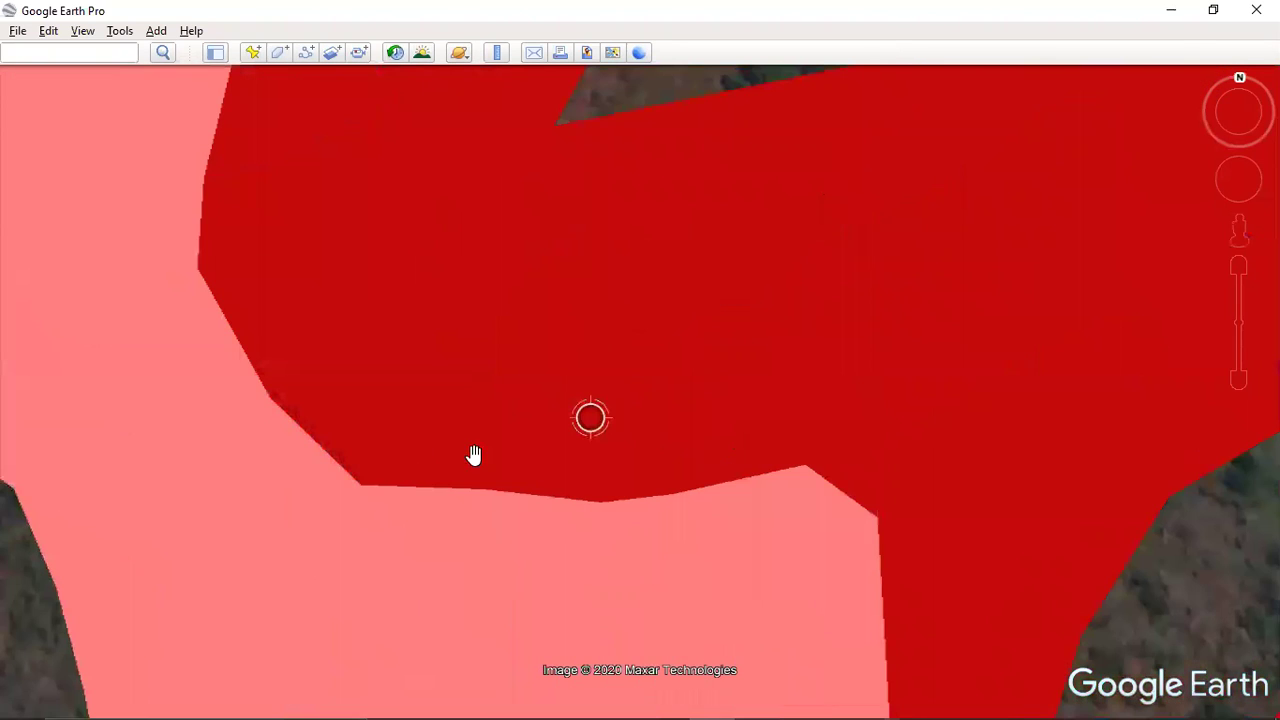
pyautogui.scroll(2, 455, 441)
pyautogui.moveTo(989, 377); pyautogui.dragTo(1030, 376)
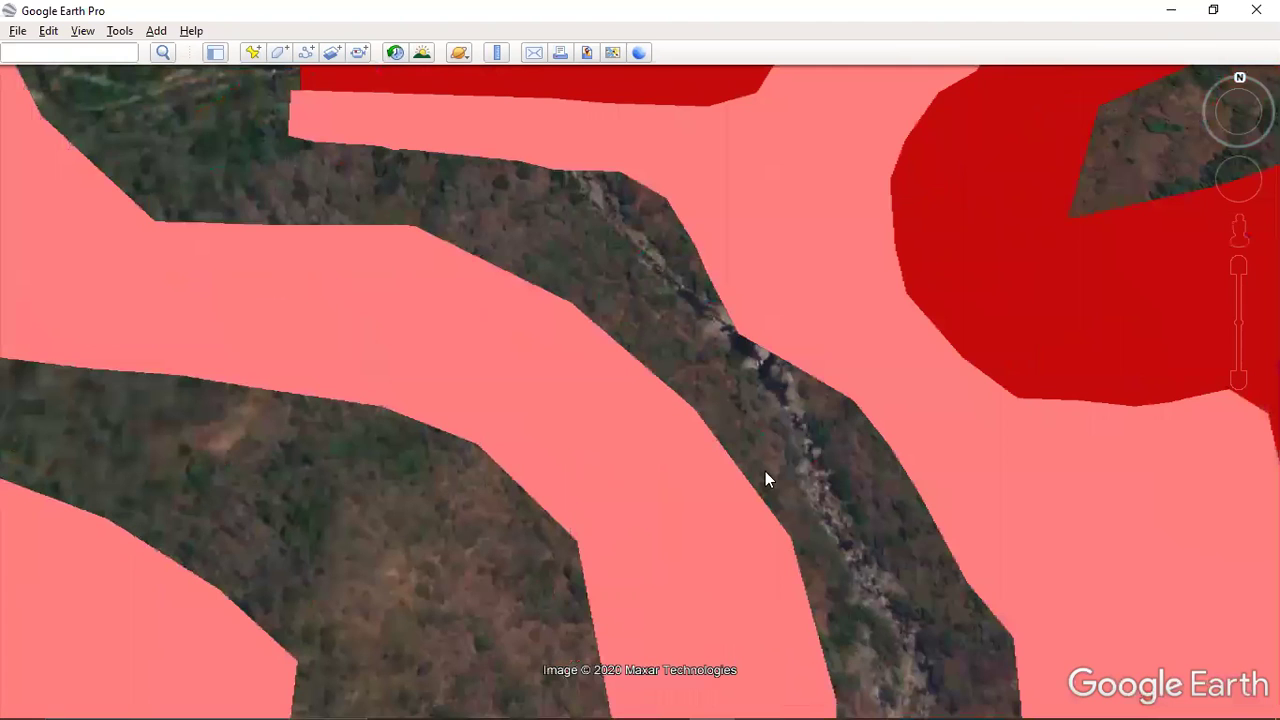
pyautogui.scroll(1, 765, 471)
pyautogui.scroll(-1, 757, 472)
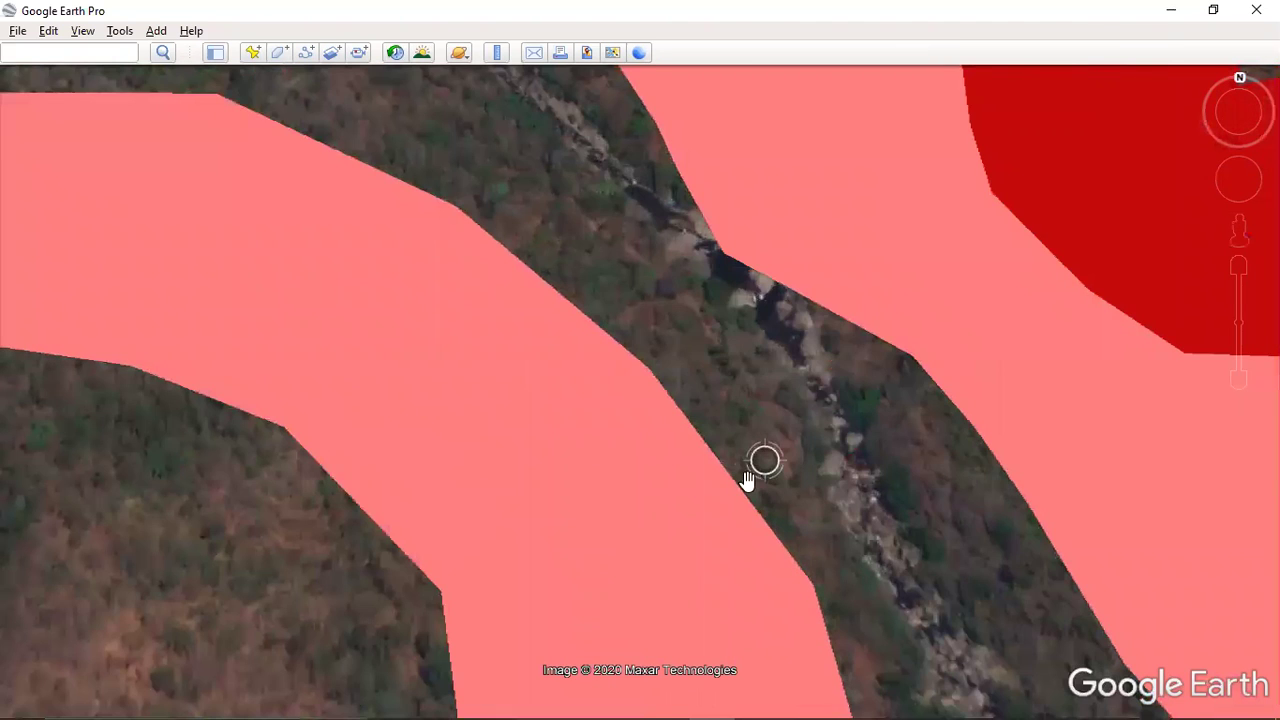
# - Review the extent of the northern and central red and pink zones against the district boundary and surrounding terrain
pyautogui.scroll(-2, 749, 475)
pyautogui.scroll(-2, 747, 473)
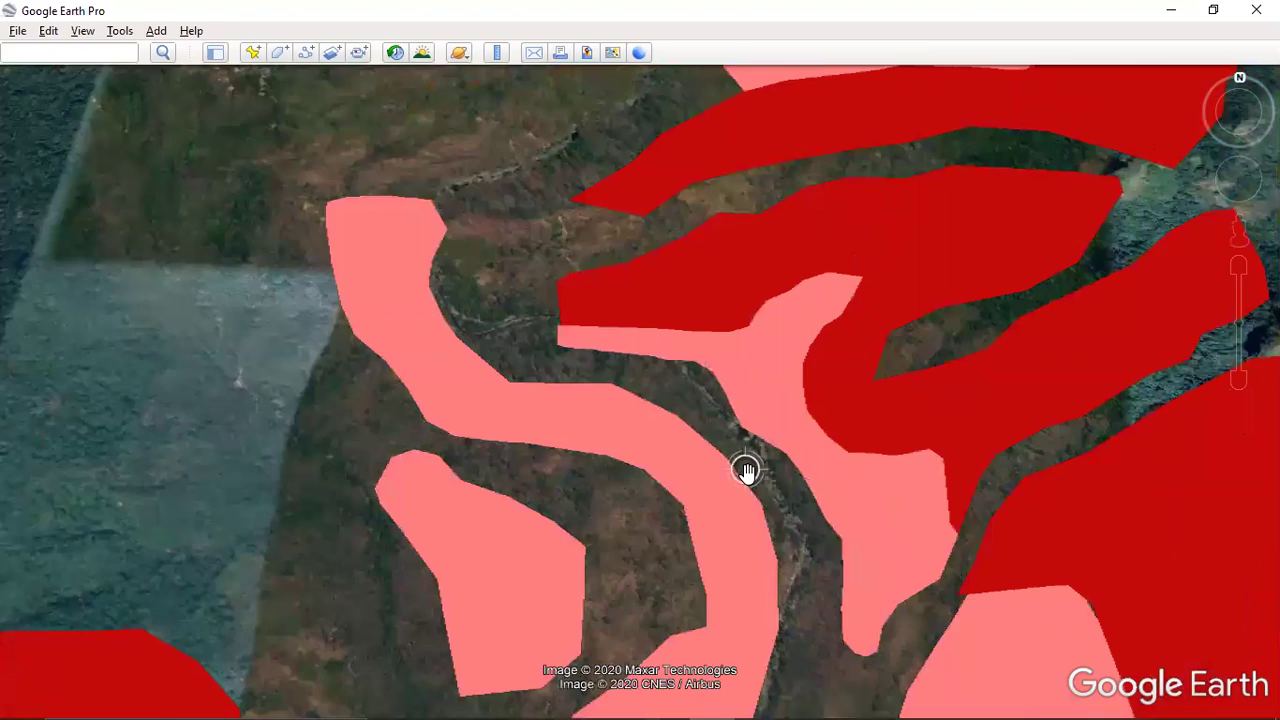
pyautogui.scroll(-2, 747, 471)
pyautogui.scroll(-2, 749, 470)
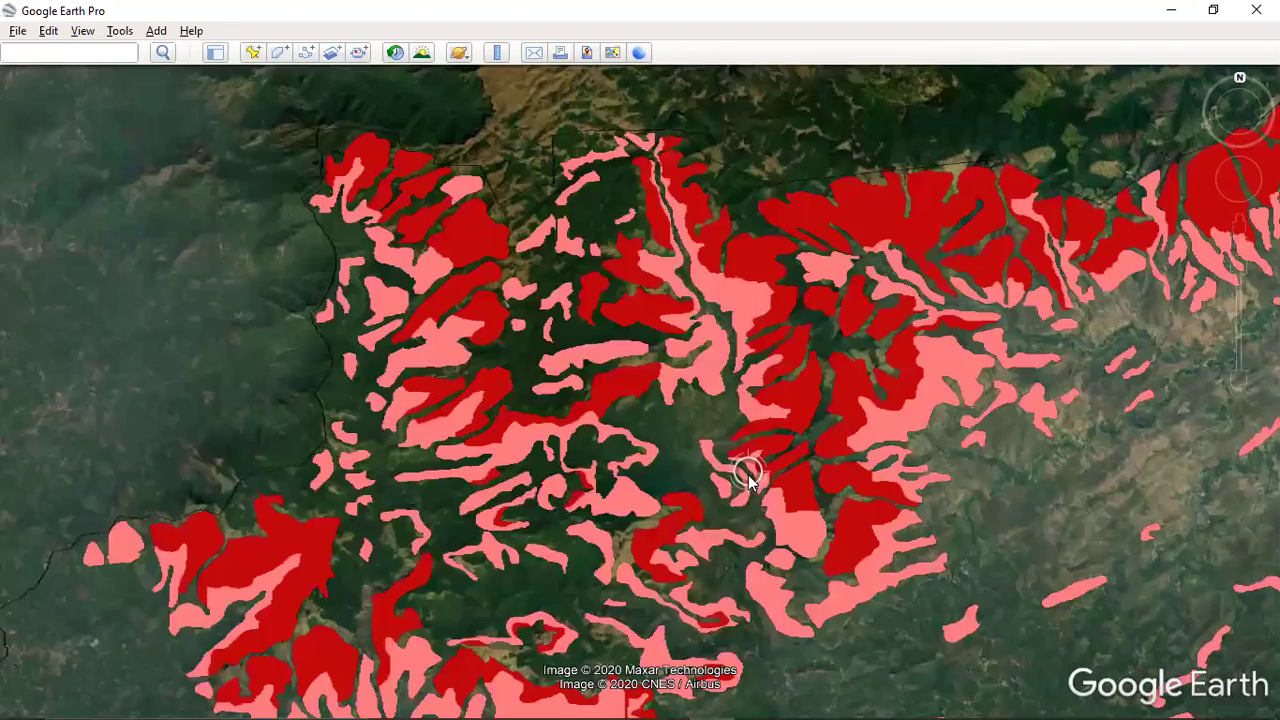
pyautogui.scroll(-2, 748, 472)
pyautogui.scroll(-2, 680, 350)
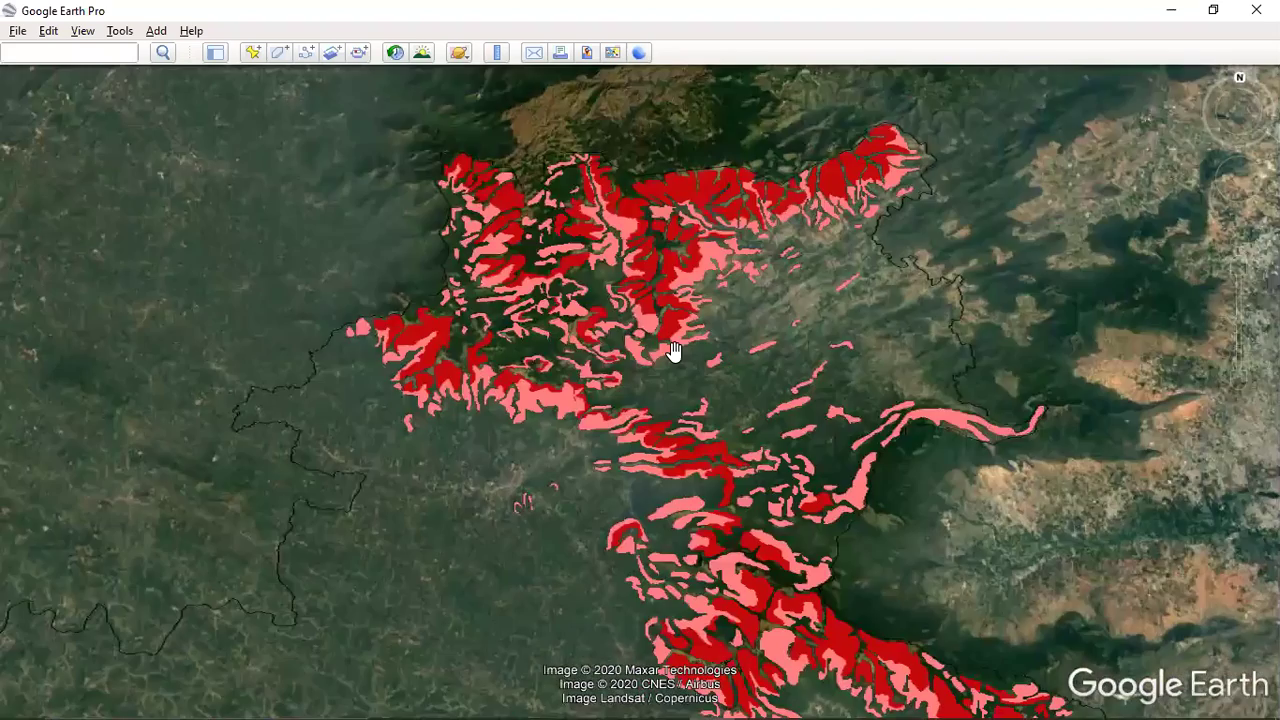
pyautogui.scroll(-2, 680, 350)
pyautogui.moveTo(739, 302); pyautogui.dragTo(572, 306)
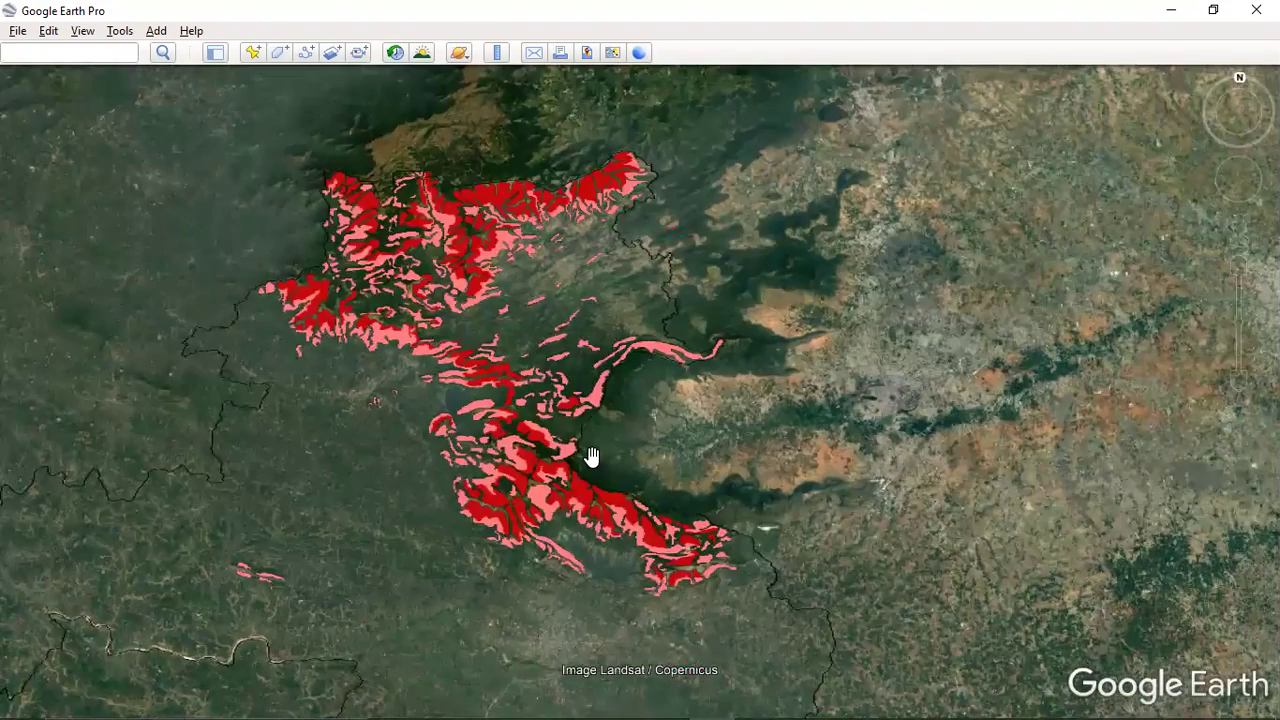
# - Examine the central band of red and pink zones around the lake, including the small isolated pink polygons west of it
pyautogui.scroll(1, 587, 455)
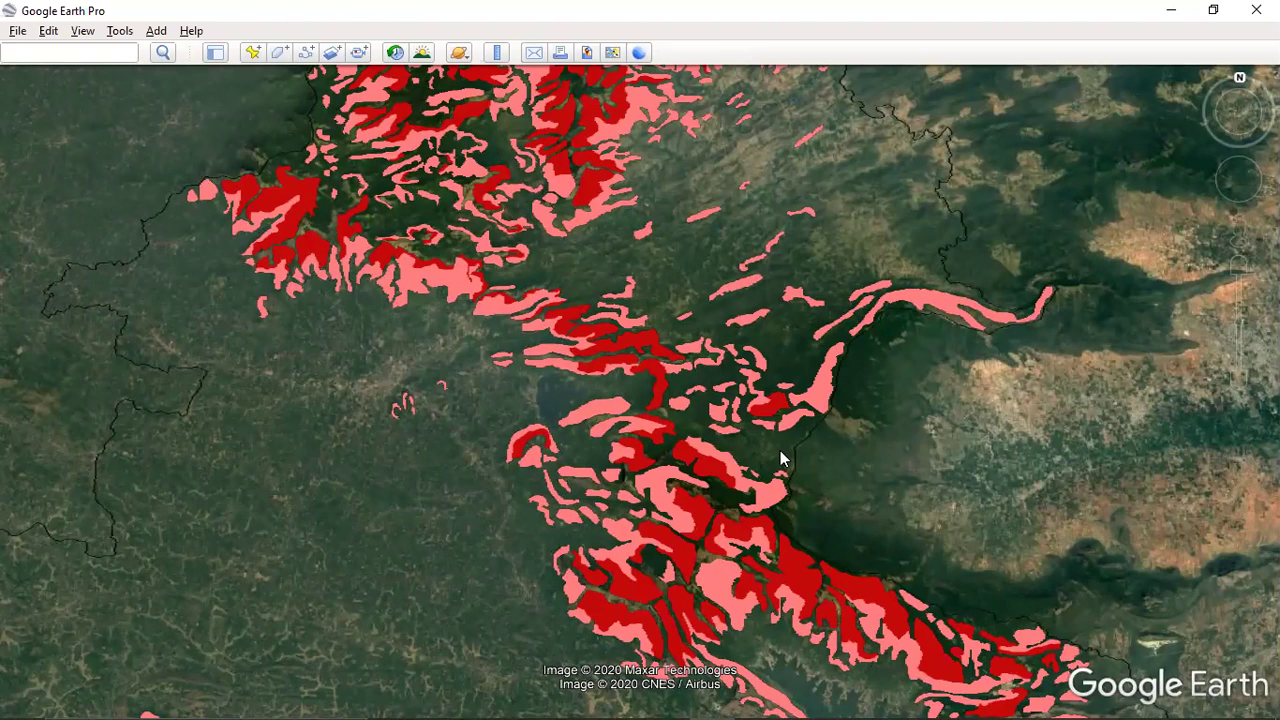
pyautogui.scroll(2, 705, 276)
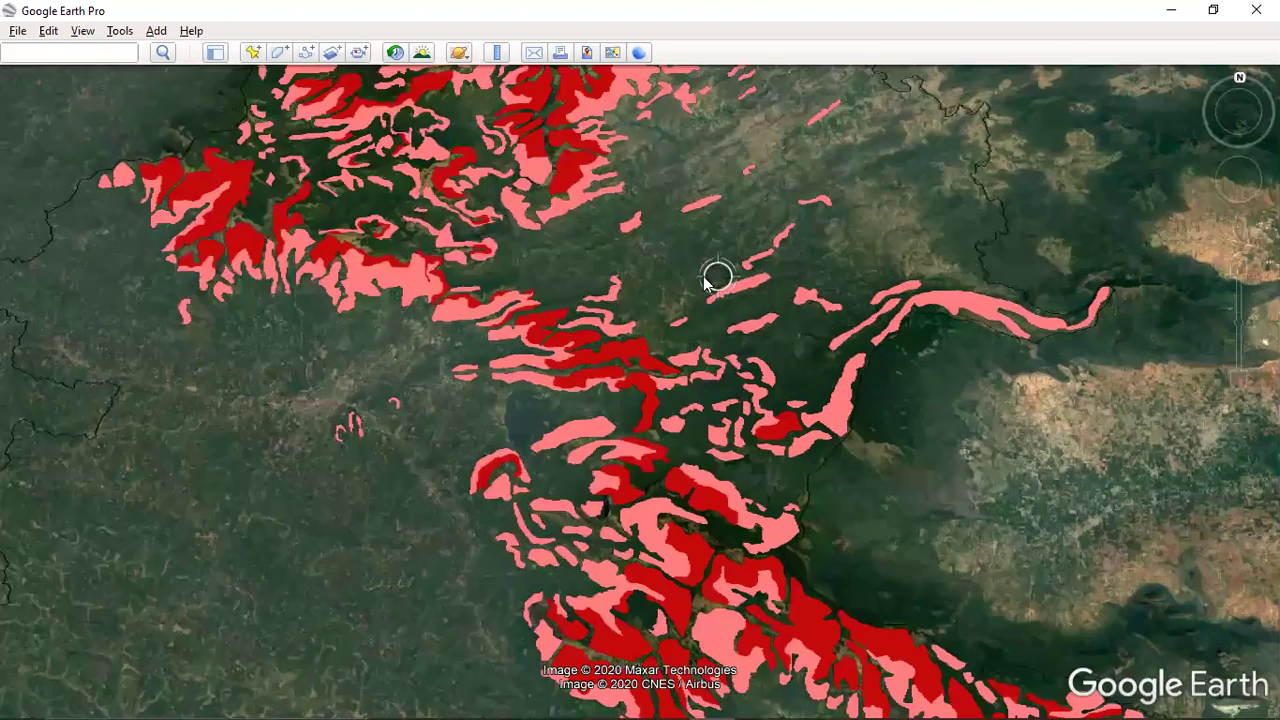
pyautogui.scroll(2, 618, 245)
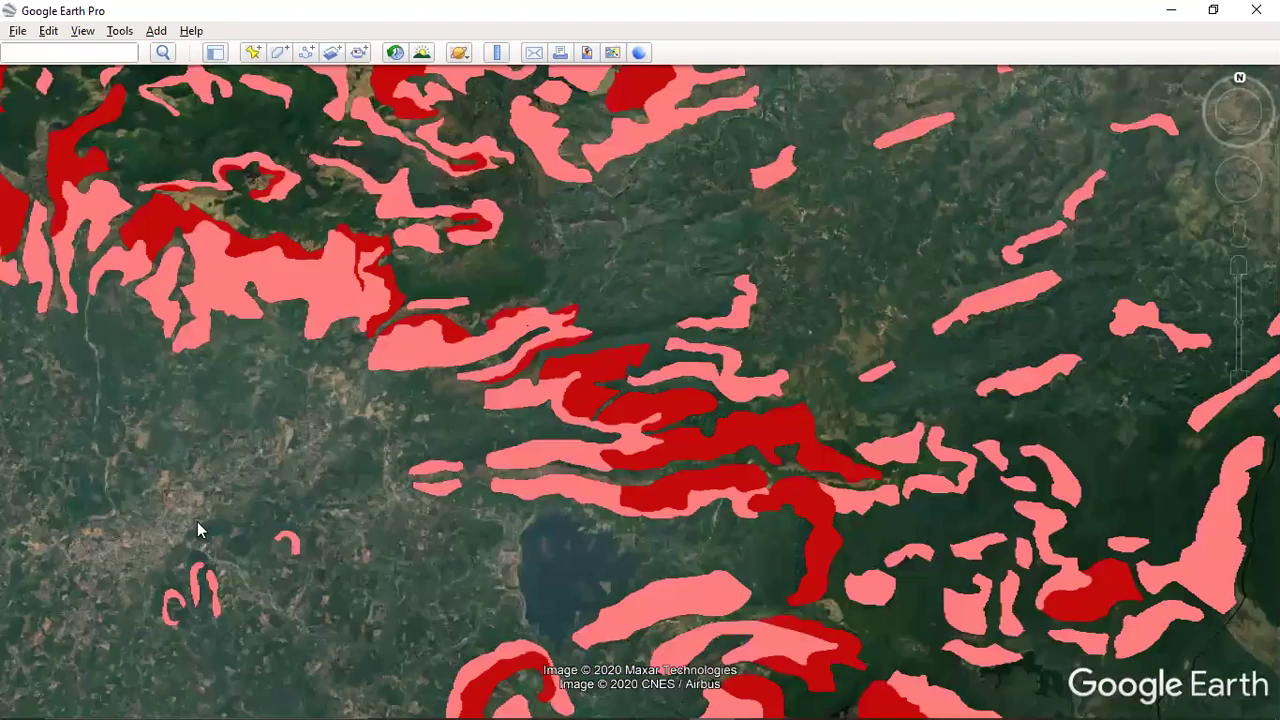
pyautogui.scroll(-1, 323, 490)
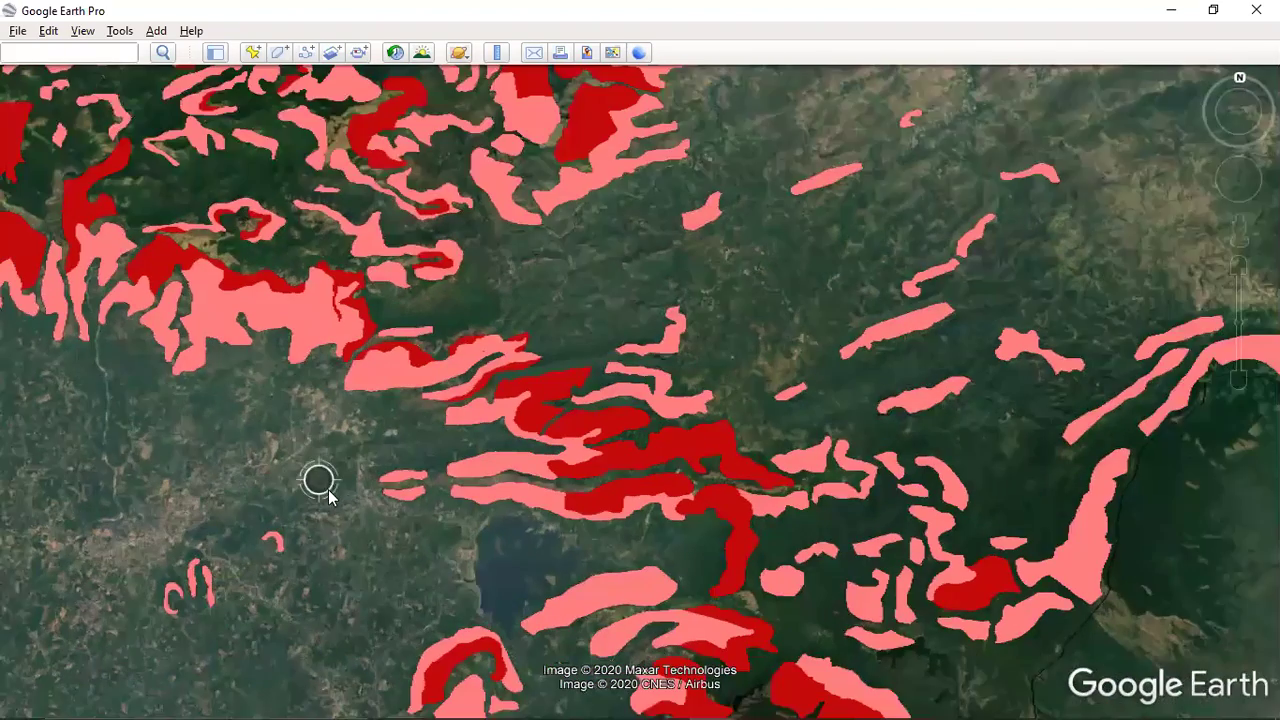
pyautogui.scroll(-2, 330, 489)
pyautogui.scroll(1, 334, 488)
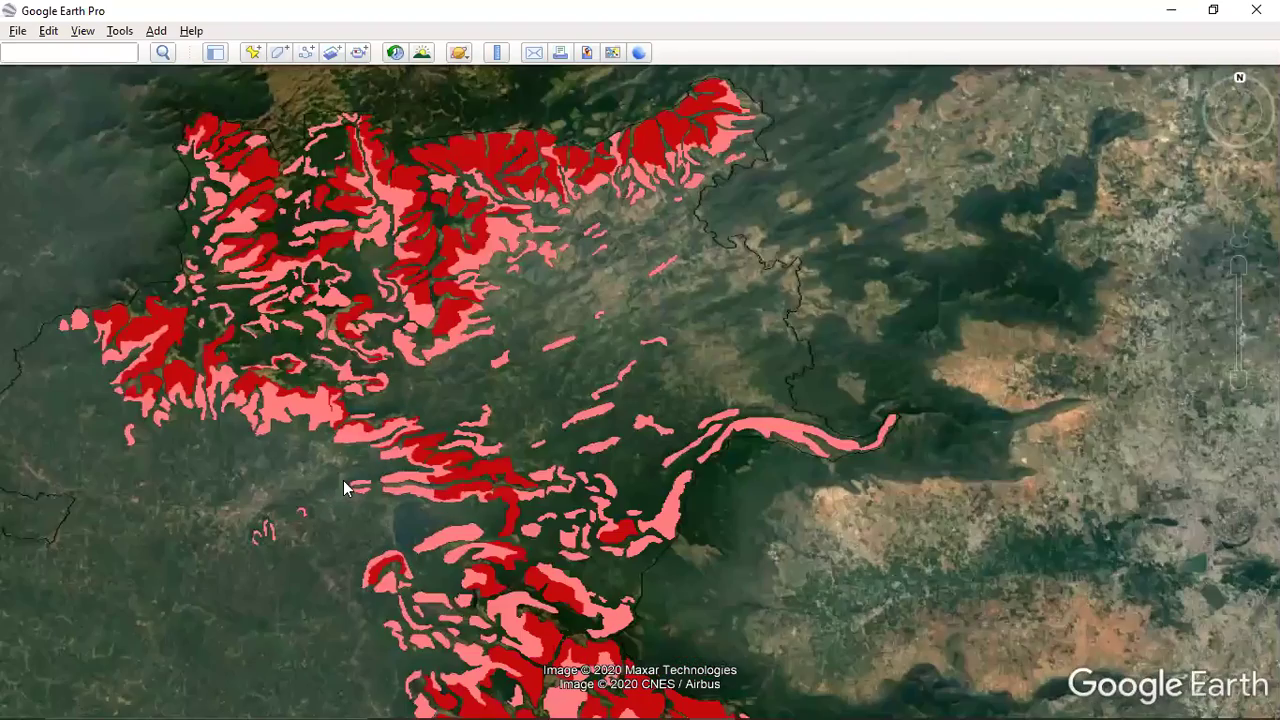
pyautogui.scroll(1, 343, 485)
pyautogui.scroll(1, 265, 478)
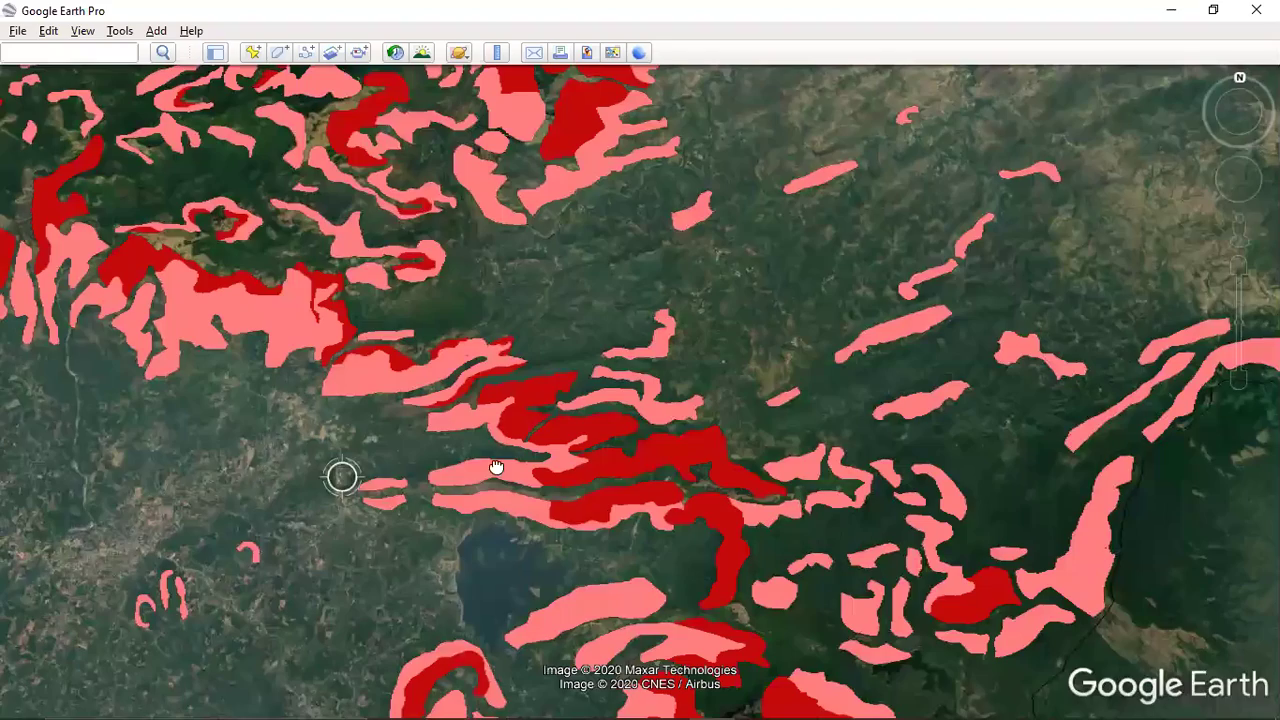
pyautogui.scroll(1, 497, 452)
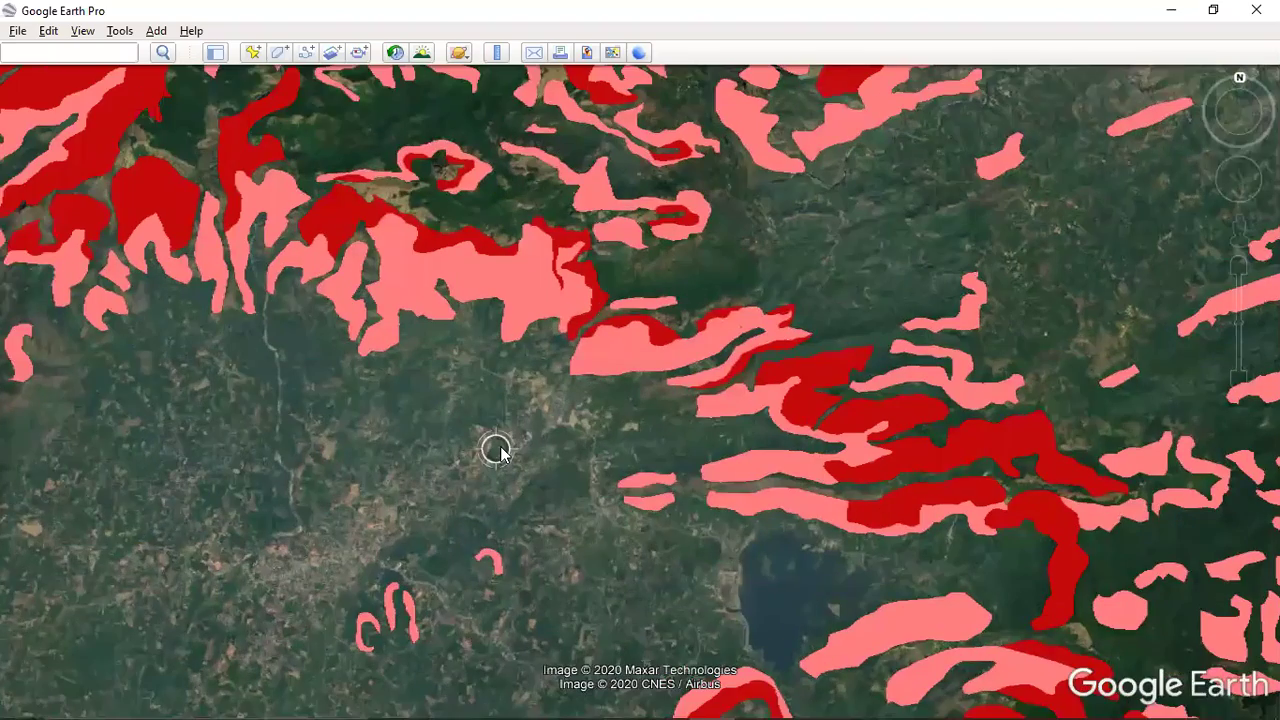
pyautogui.scroll(1, 497, 452)
pyautogui.scroll(-2, 500, 443)
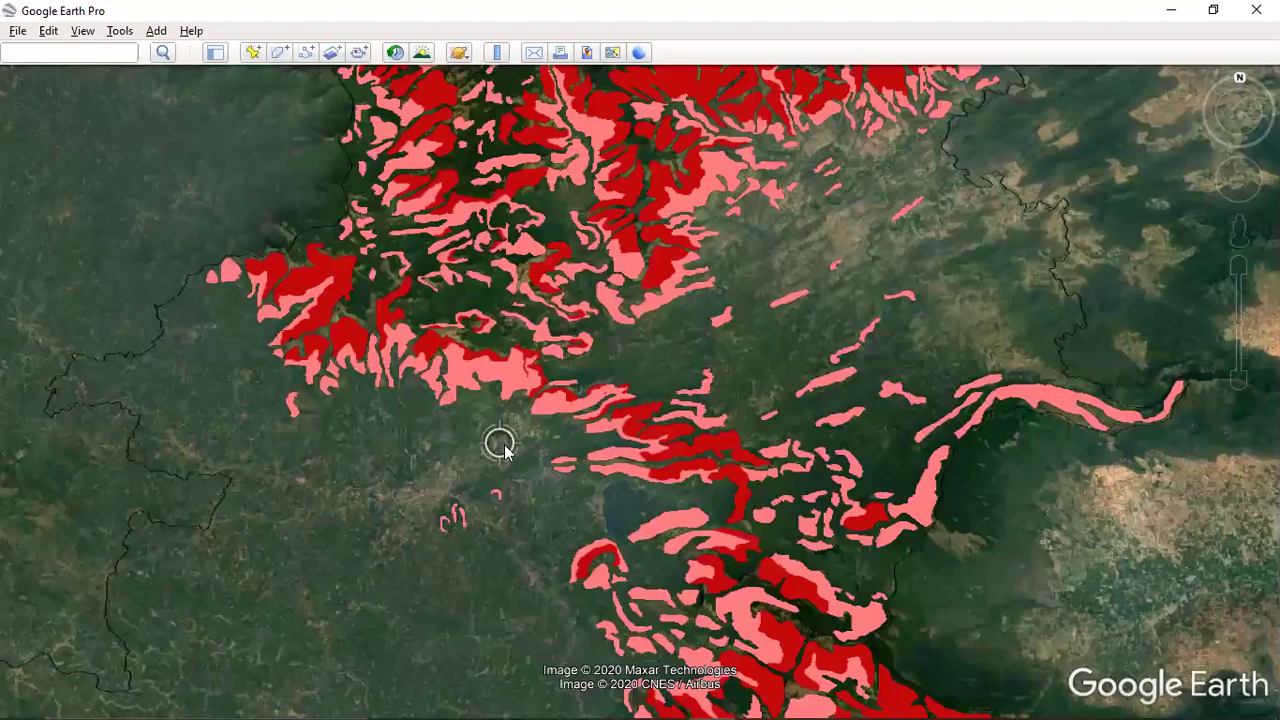
pyautogui.scroll(-2, 505, 452)
pyautogui.scroll(-2, 466, 414)
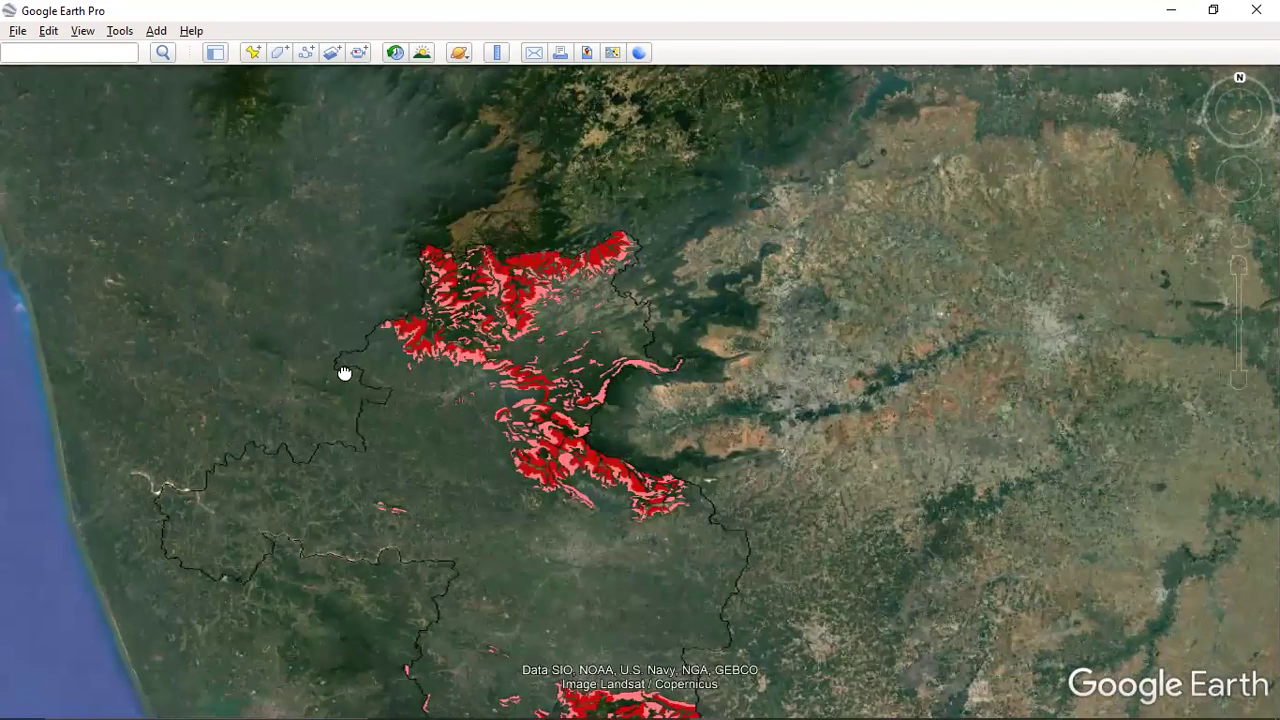
# - Inspect the southern red and pink zones up close, down to the narrow pink strips beside the reservoir's western shore
pyautogui.scroll(3, 467, 445)
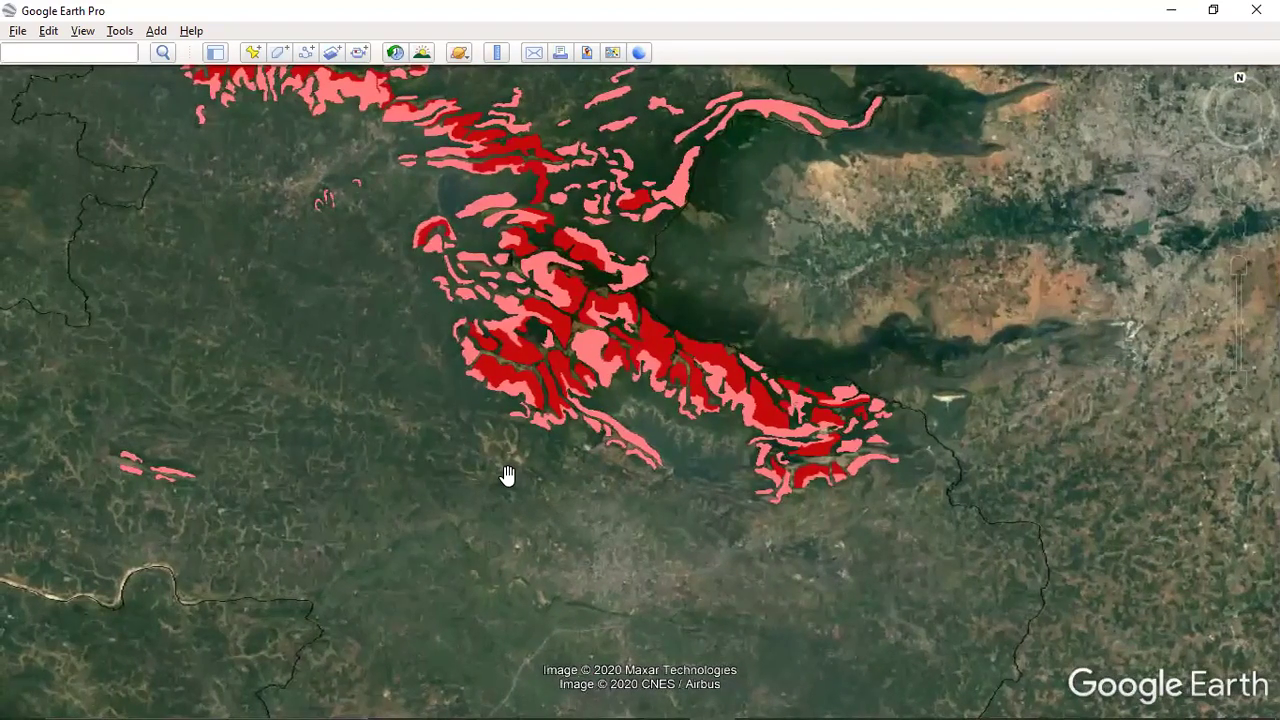
pyautogui.scroll(-1, 519, 457)
pyautogui.scroll(2, 518, 455)
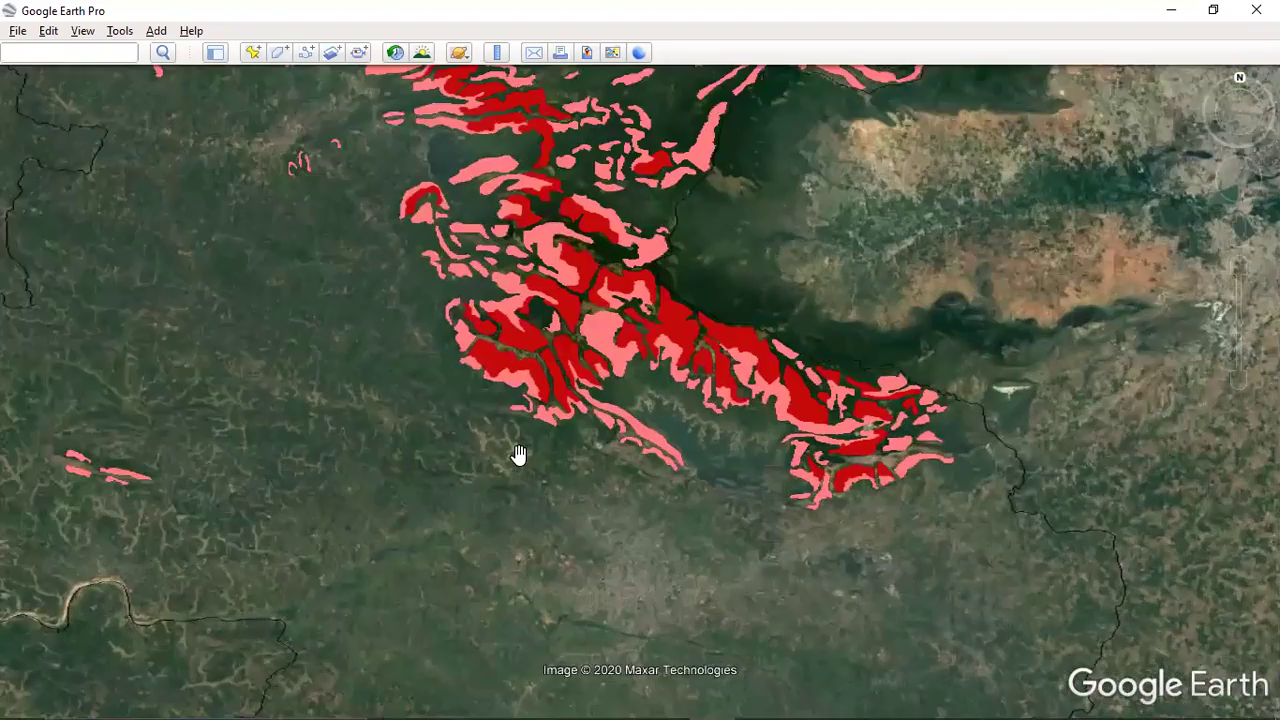
pyautogui.scroll(2, 518, 455)
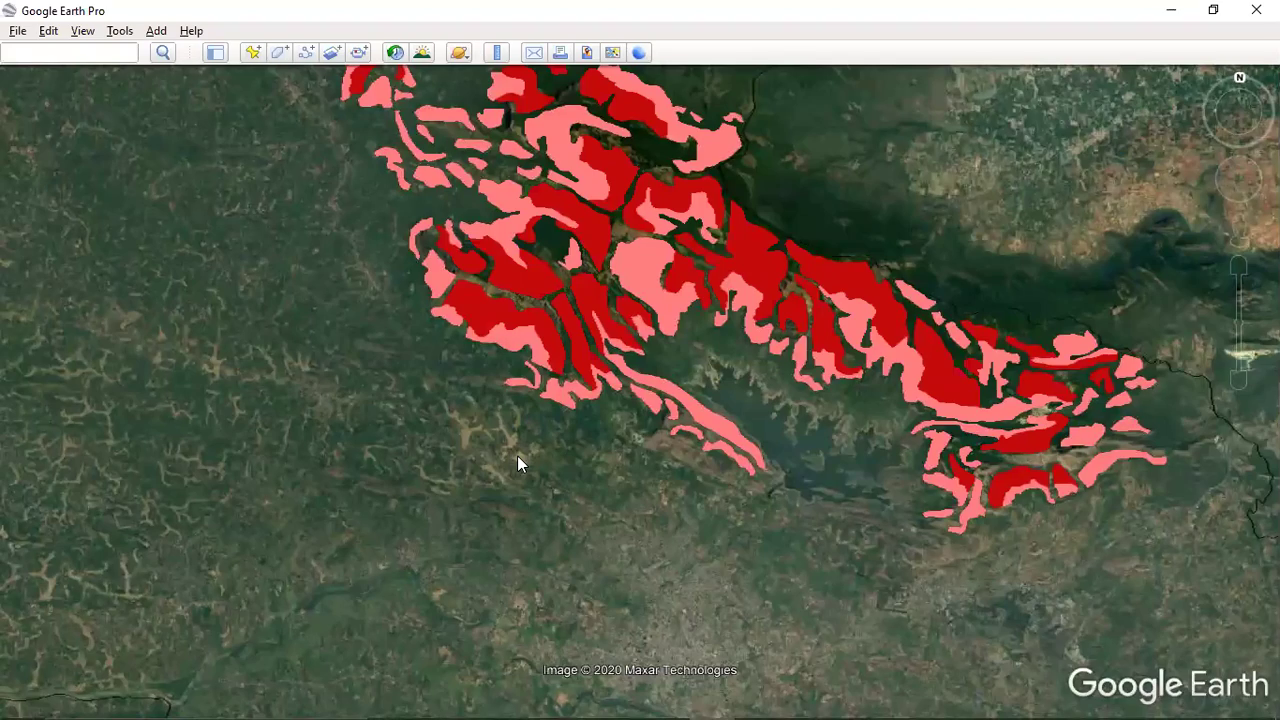
pyautogui.scroll(2, 515, 452)
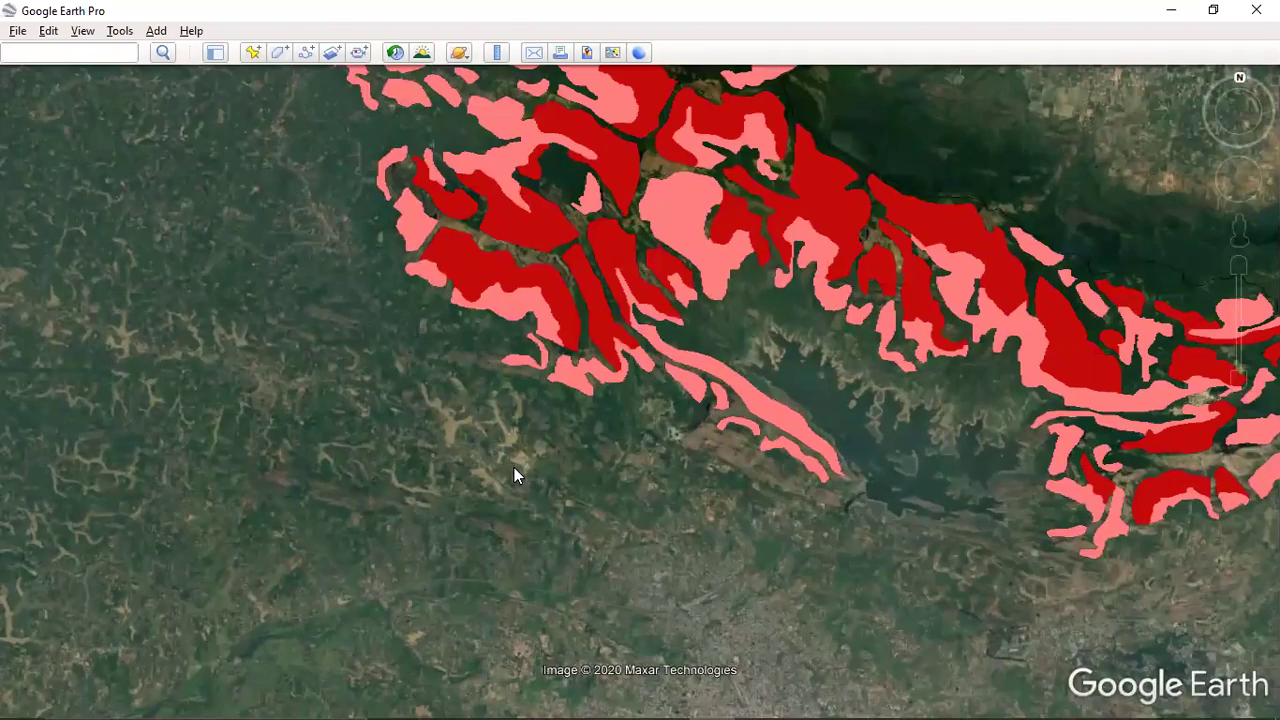
pyautogui.scroll(3, 514, 467)
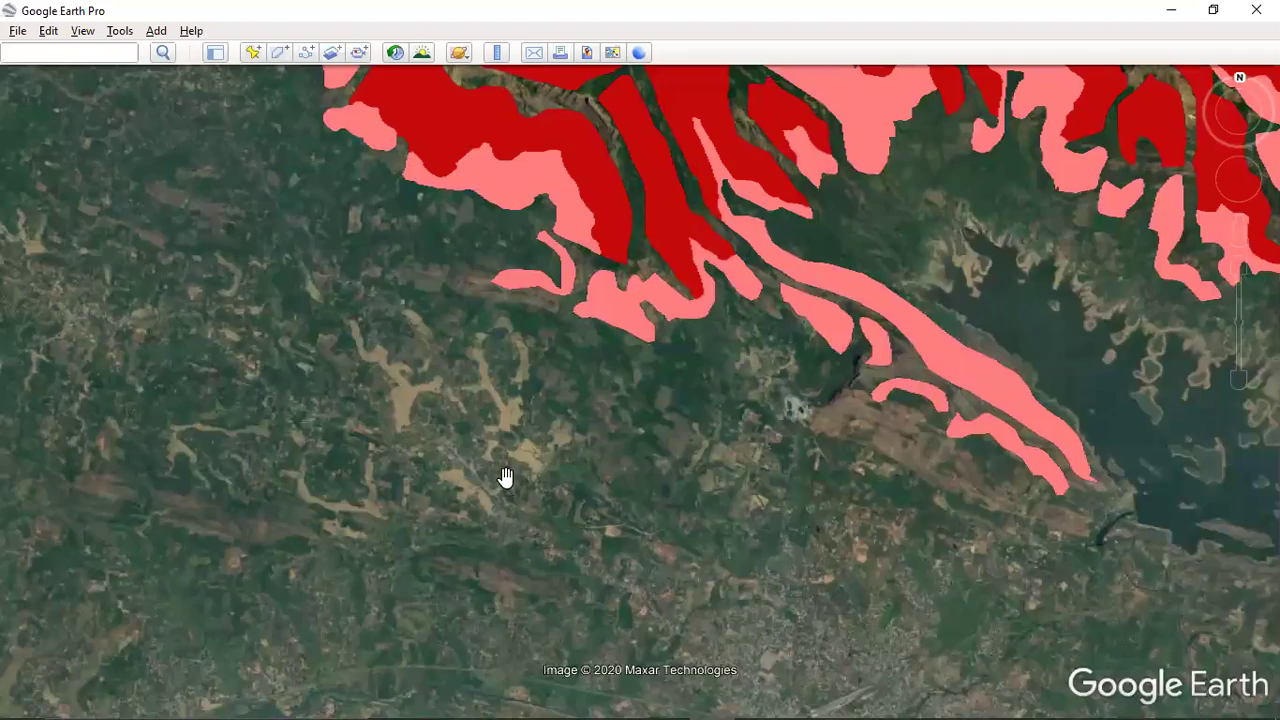
pyautogui.scroll(-2, 514, 465)
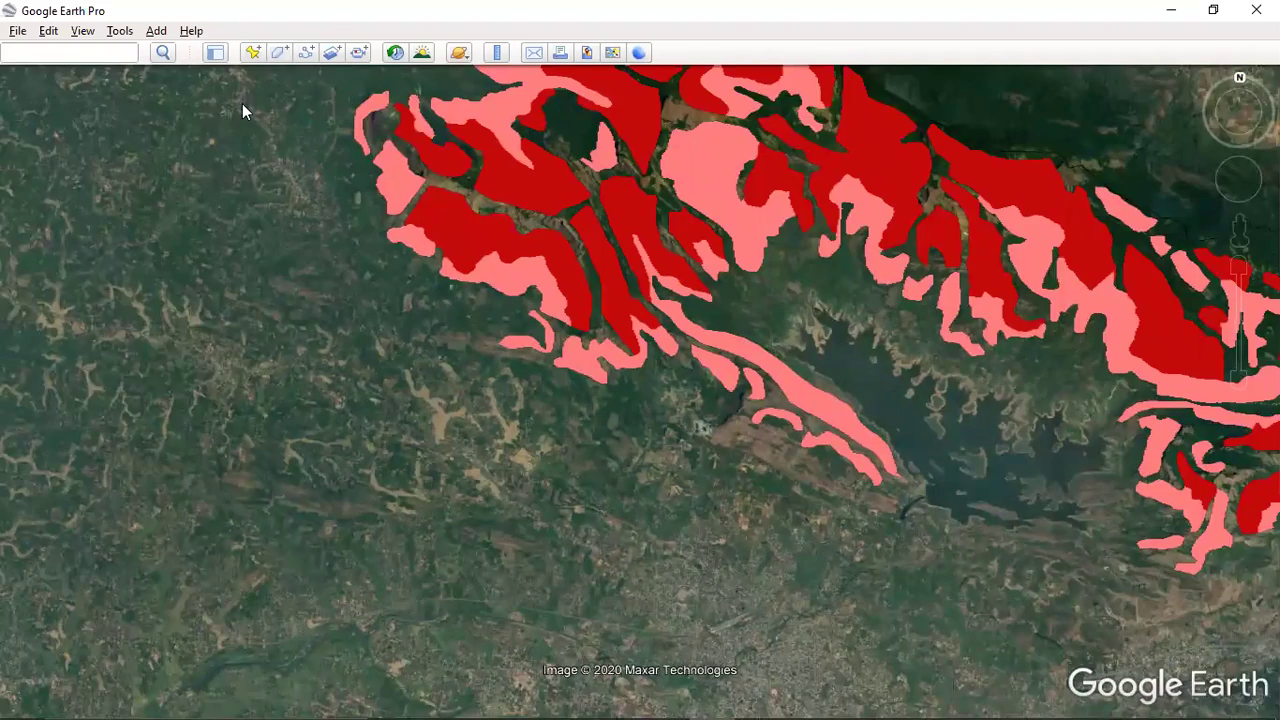
# - Turn off the Layers overlay, turn on the Palakkad overlay in Temporary Places, and restore the full-width map view
pyautogui.click(214, 55)
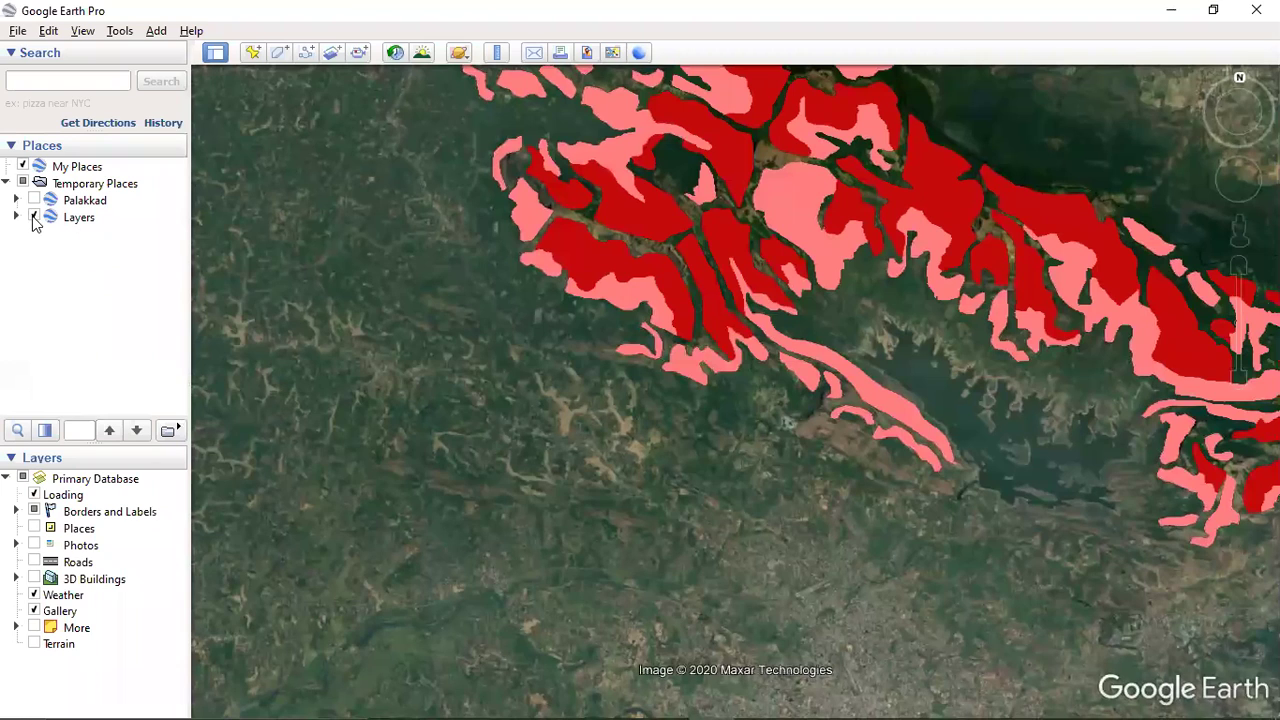
pyautogui.click(34, 217)
pyautogui.click(34, 200)
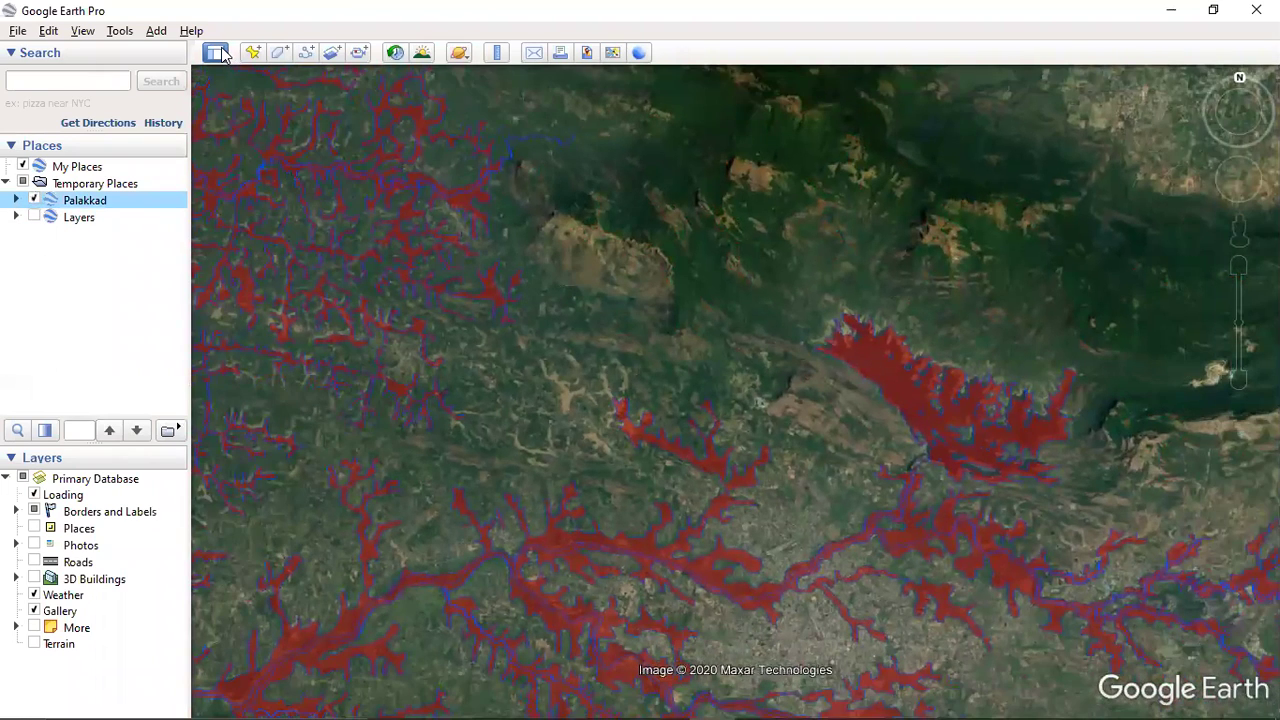
pyautogui.click(216, 53)
# - Inspect the Palakkad overlay from its full regional extent down to individual red branches along the valleys
pyautogui.scroll(-3, 606, 354)
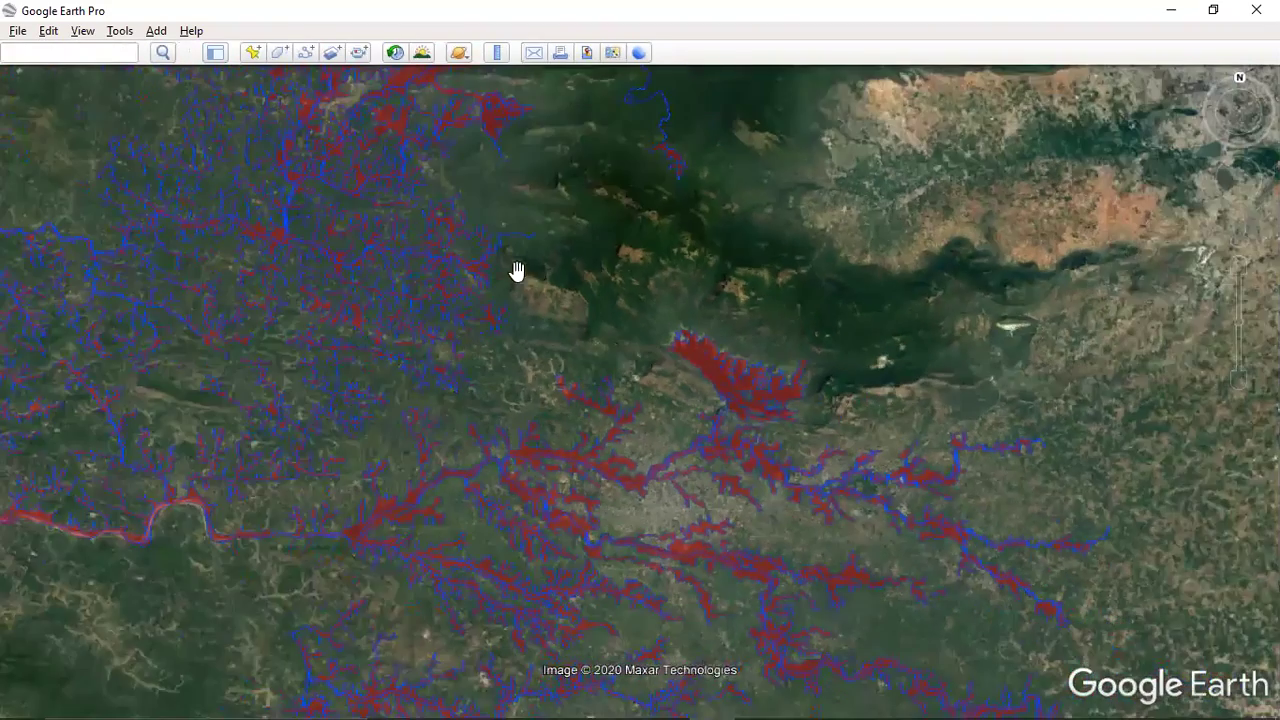
pyautogui.scroll(-3, 566, 271)
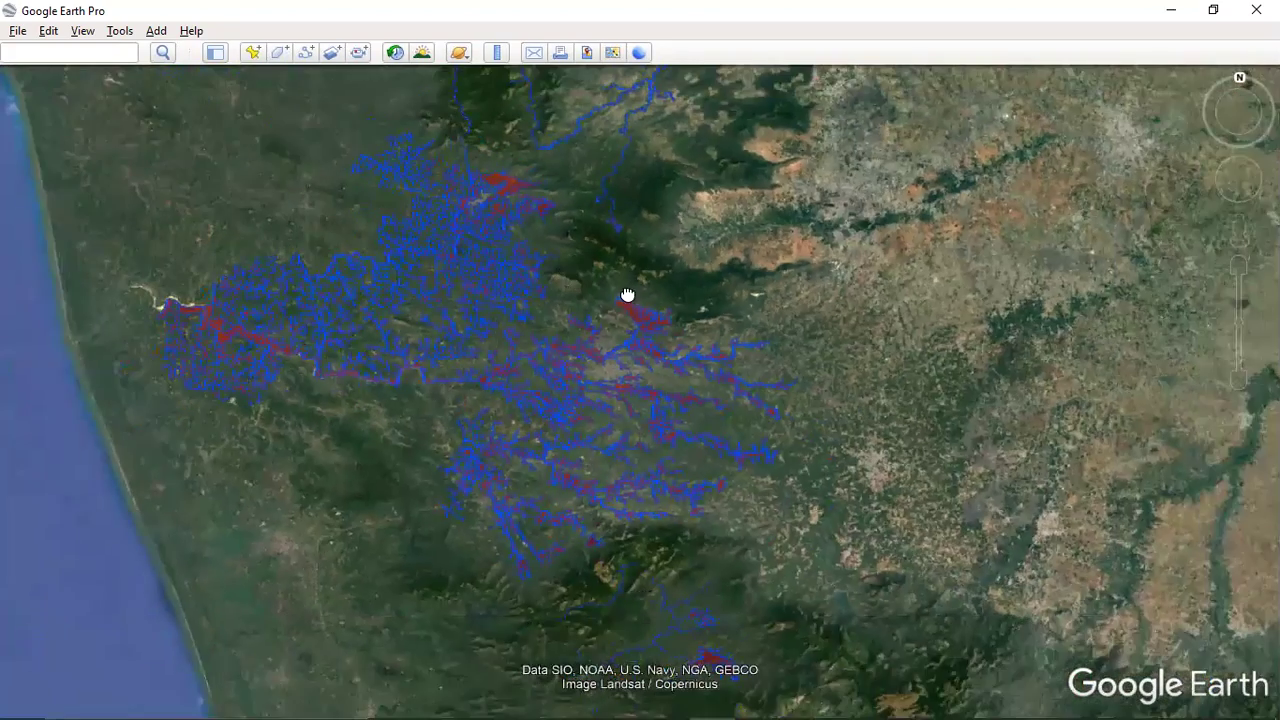
pyautogui.scroll(2, 571, 323)
pyautogui.scroll(3, 573, 324)
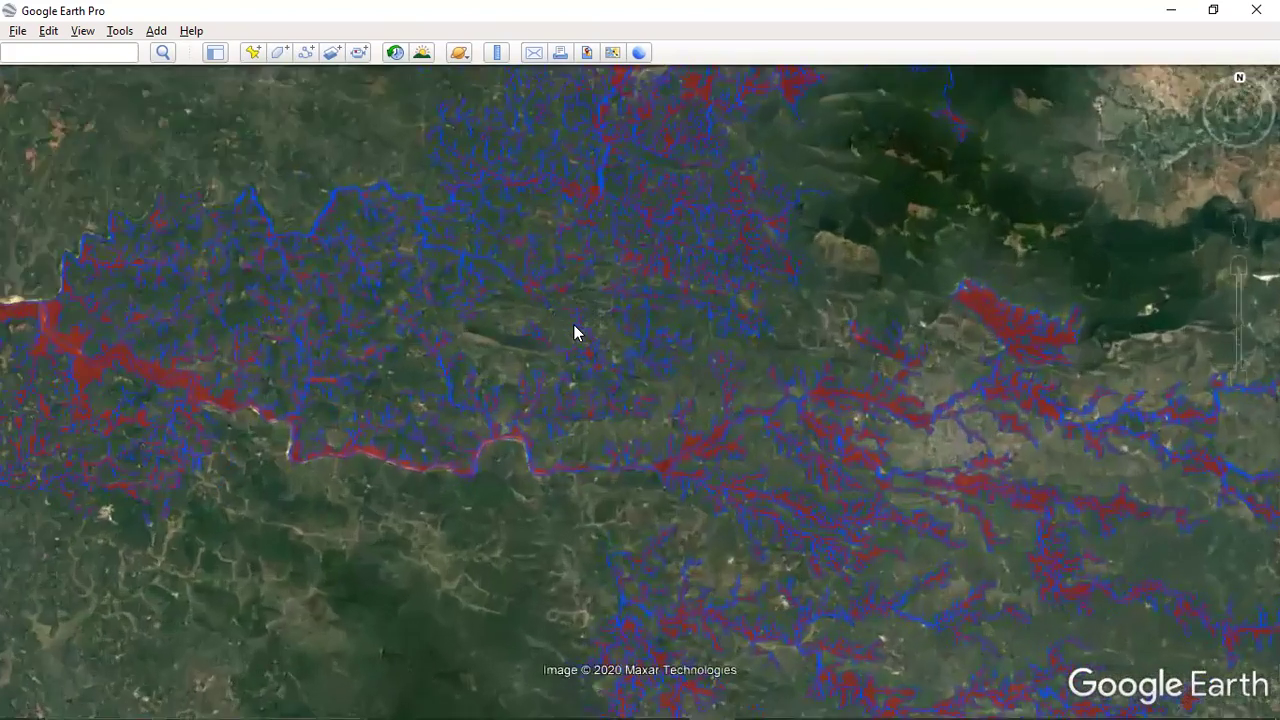
pyautogui.scroll(2, 575, 328)
pyautogui.scroll(2, 575, 329)
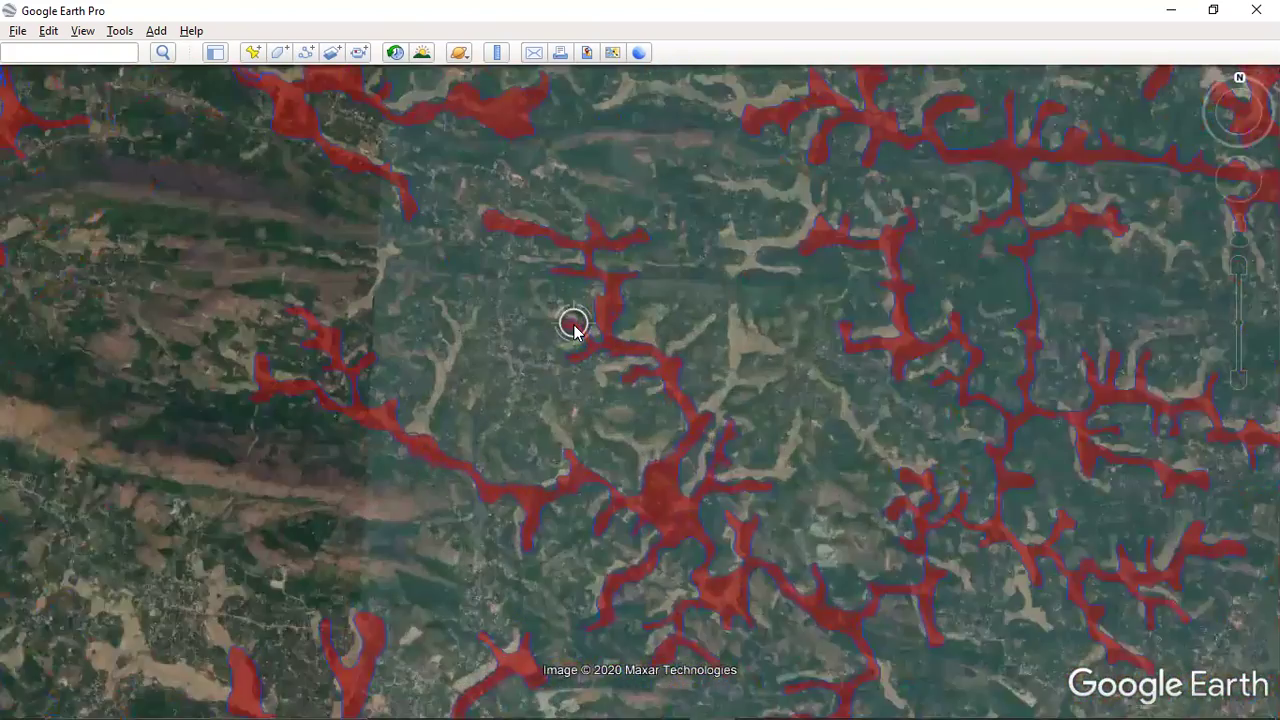
pyautogui.scroll(3, 573, 324)
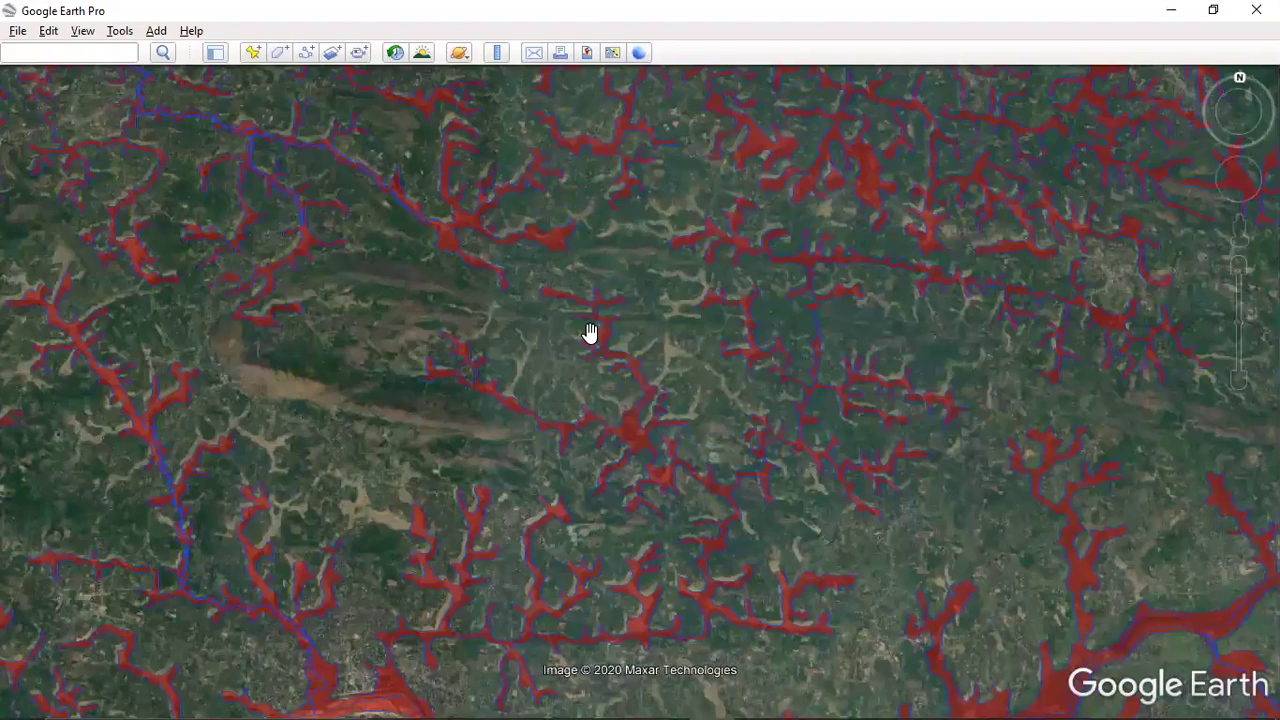
# - Review the spread of the Palakkad overlay's blue lines and red areas between the coast and the inland plains
pyautogui.scroll(-3, 590, 333)
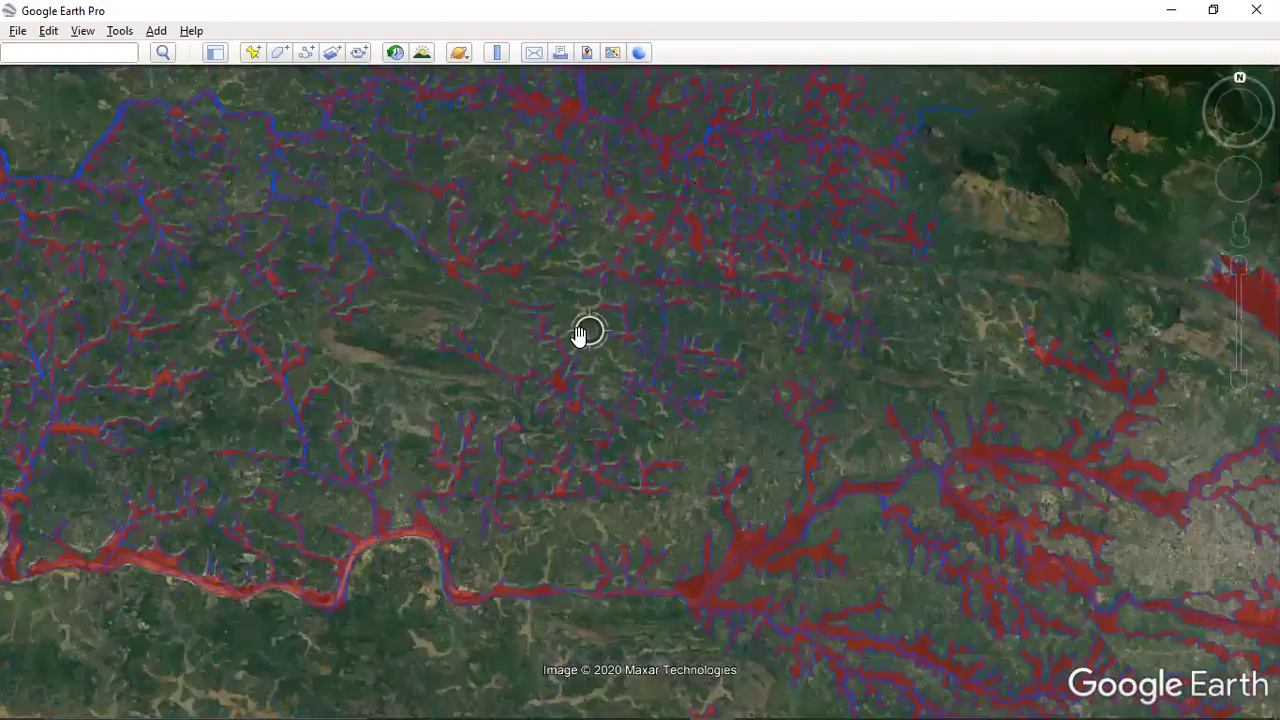
pyautogui.scroll(-3, 579, 335)
pyautogui.scroll(-2, 578, 334)
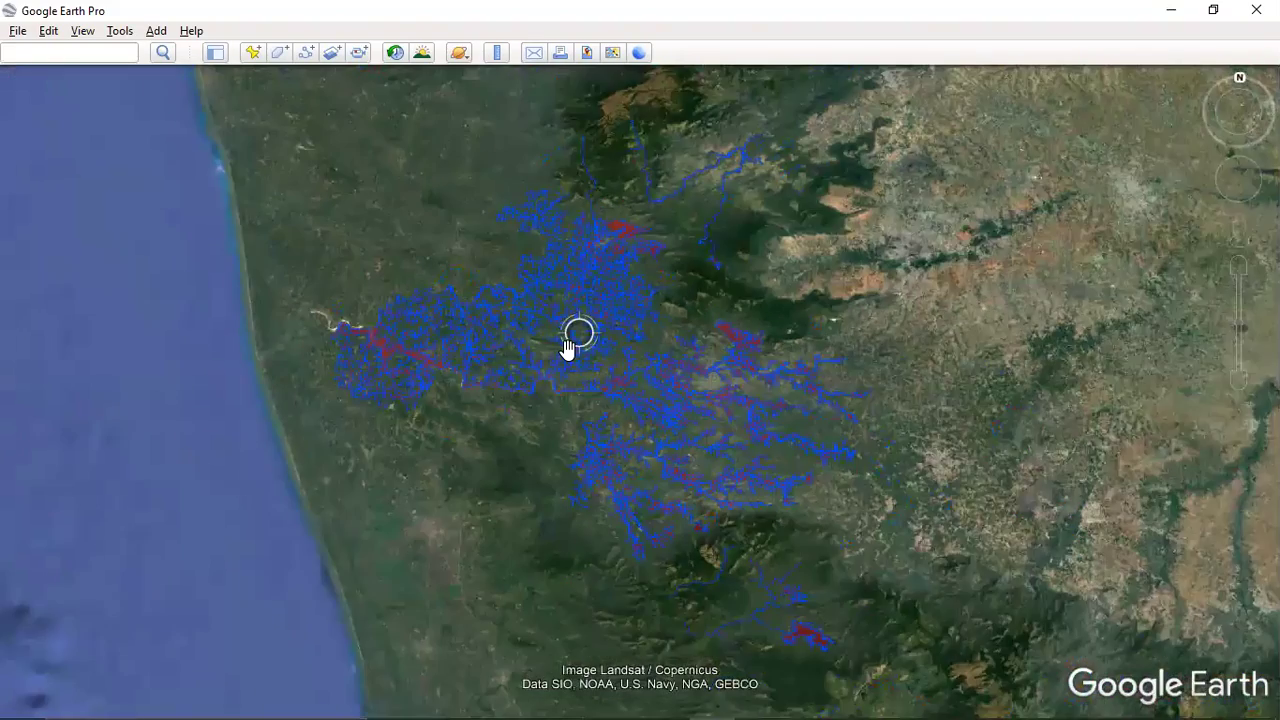
pyautogui.scroll(1, 567, 347)
pyautogui.scroll(2, 567, 347)
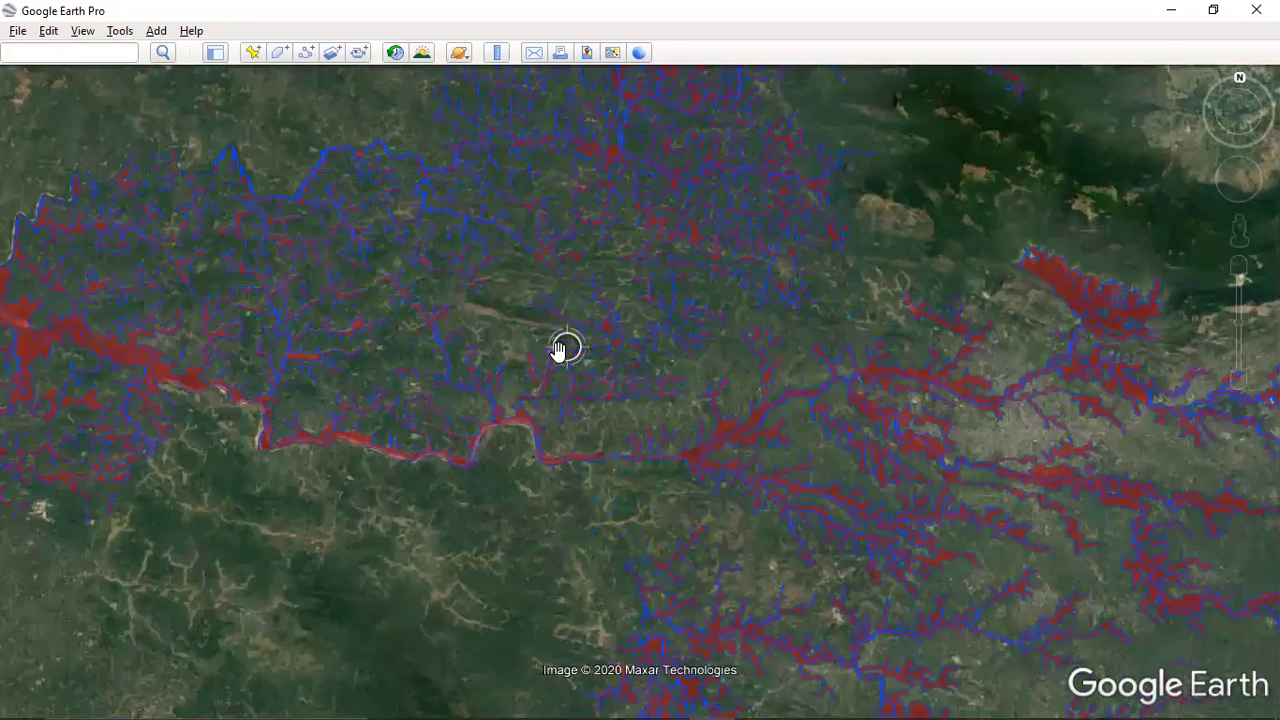
pyautogui.scroll(-3, 567, 347)
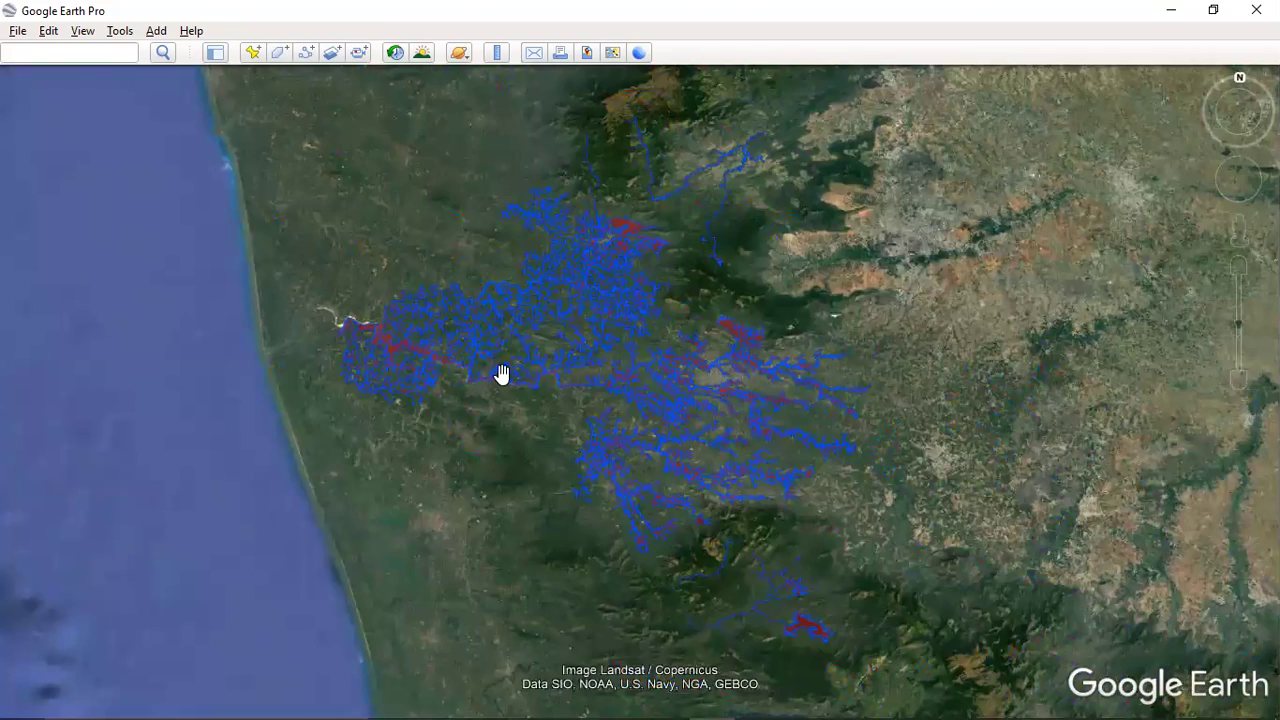
# - Examine the isolated red patches and blue stream lines in the hills at the southern end of the Palakkad overlay
pyautogui.moveTo(896, 584); pyautogui.dragTo(674, 530)
pyautogui.scroll(3, 672, 530)
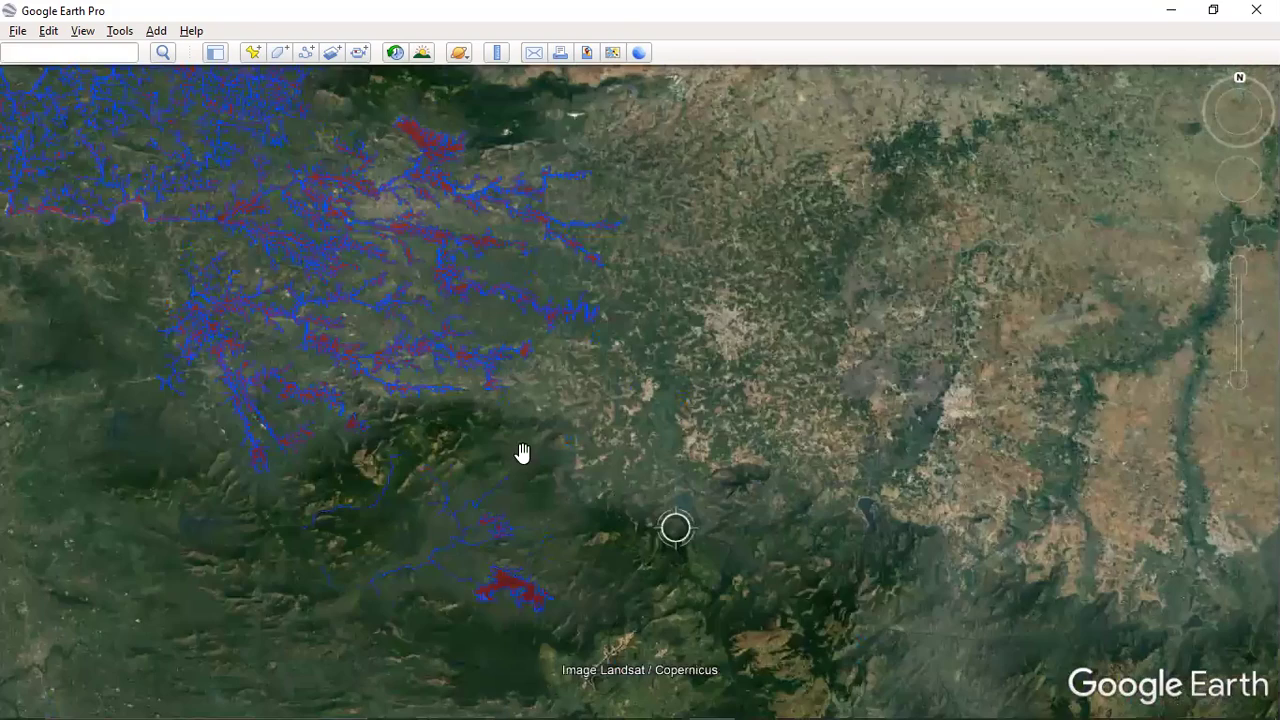
pyautogui.scroll(2, 460, 468)
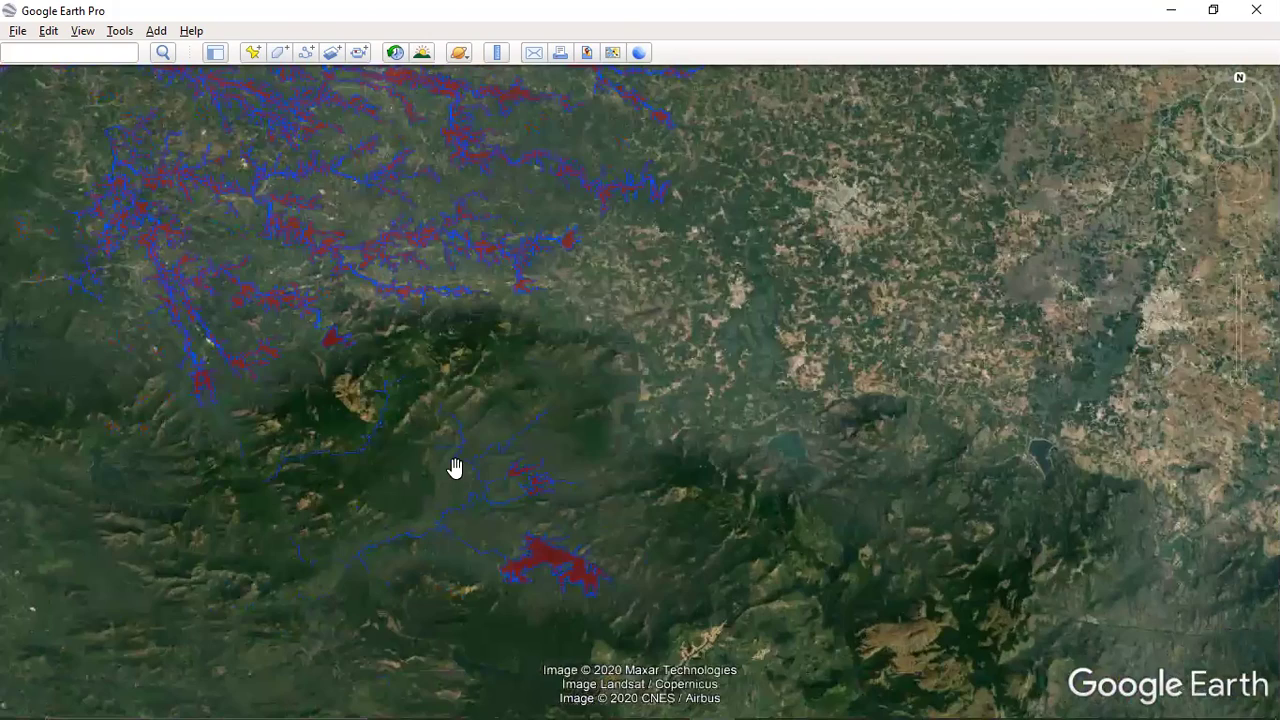
pyautogui.scroll(2, 448, 461)
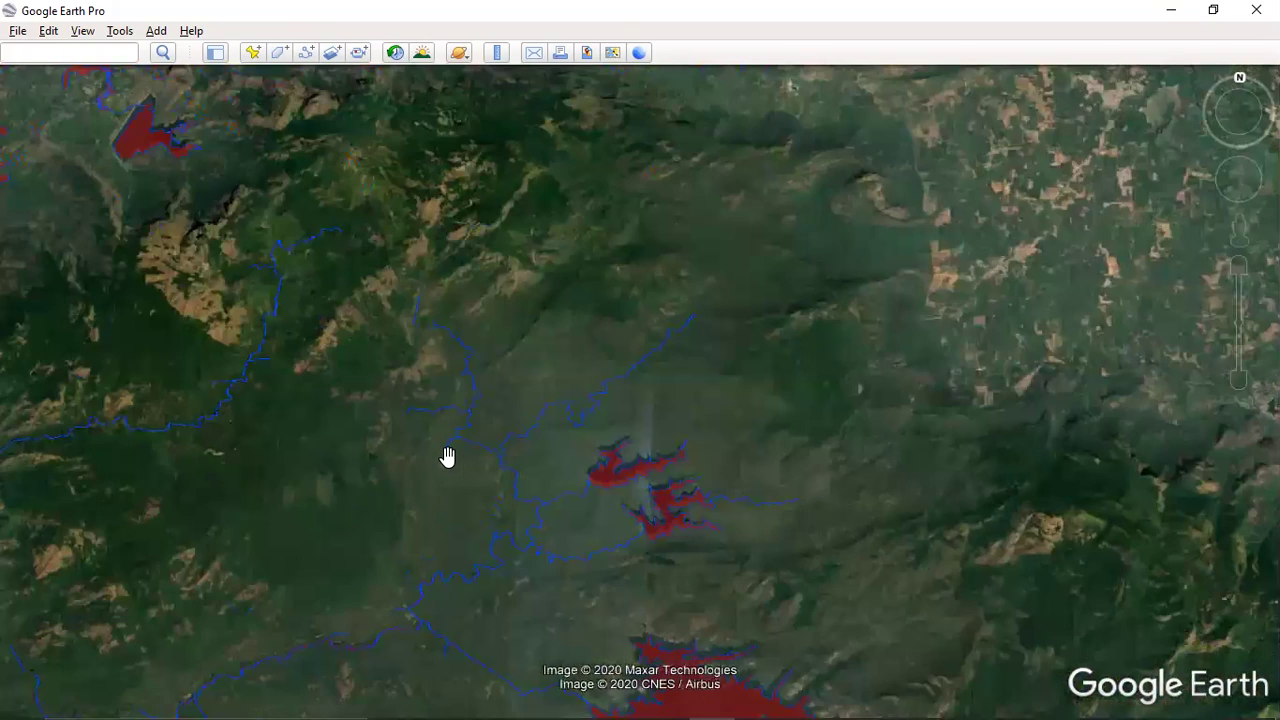
pyautogui.scroll(-1, 447, 440)
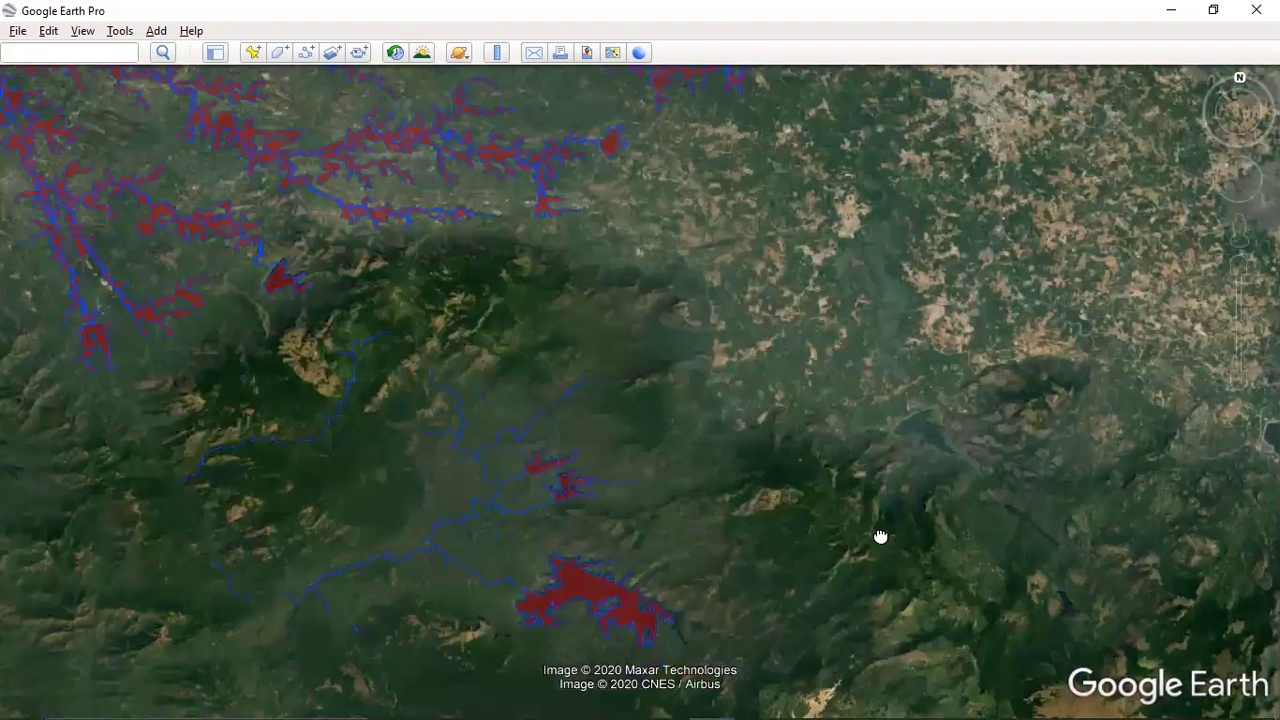
# - Inspect the red areas along the main river, including its large bend and the tributary branches joining from the north
pyautogui.moveTo(551, 257); pyautogui.dragTo(823, 643)
pyautogui.moveTo(162, 125); pyautogui.dragTo(603, 496)
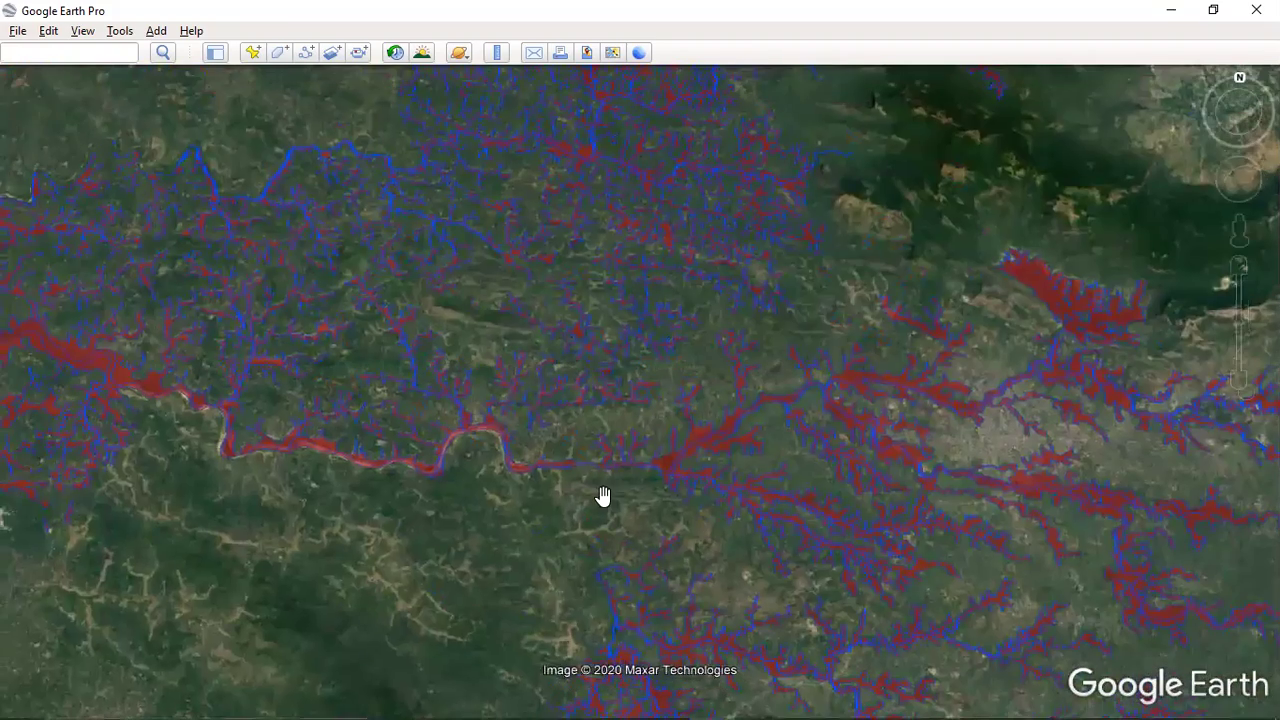
pyautogui.scroll(2, 603, 494)
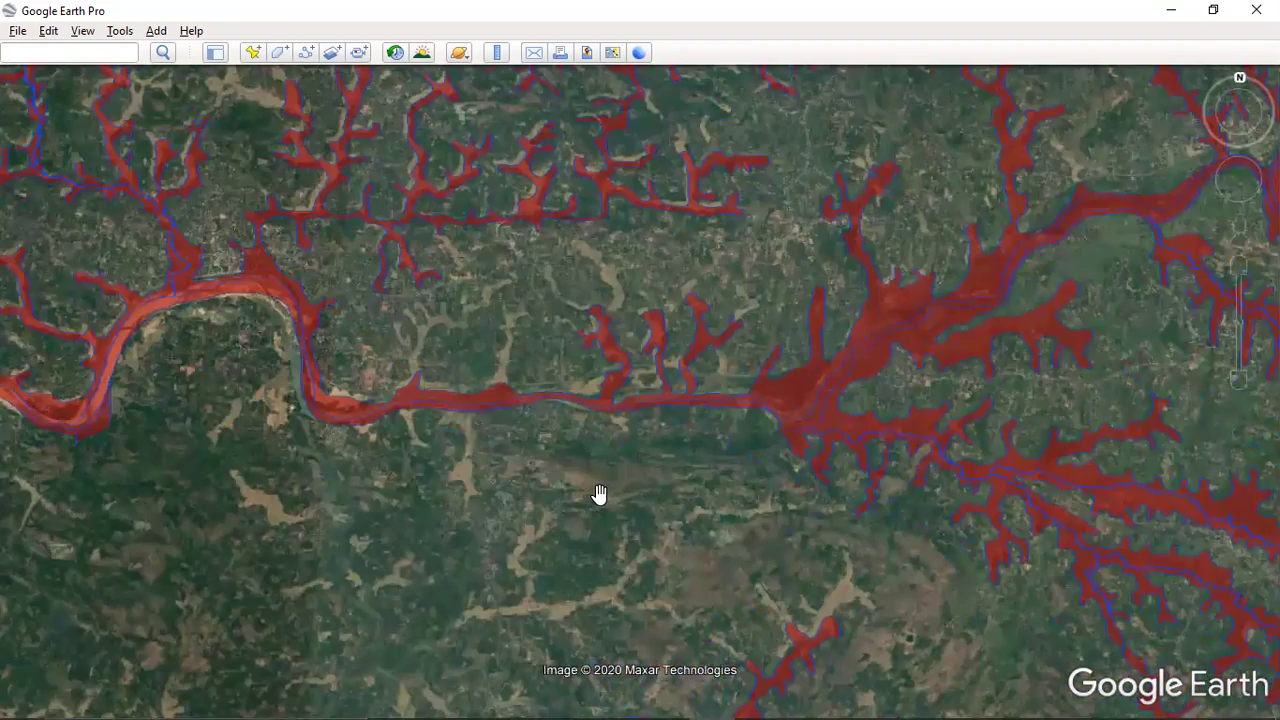
pyautogui.scroll(1, 600, 494)
pyautogui.moveTo(754, 483); pyautogui.dragTo(1110, 543)
pyautogui.scroll(3, 551, 466)
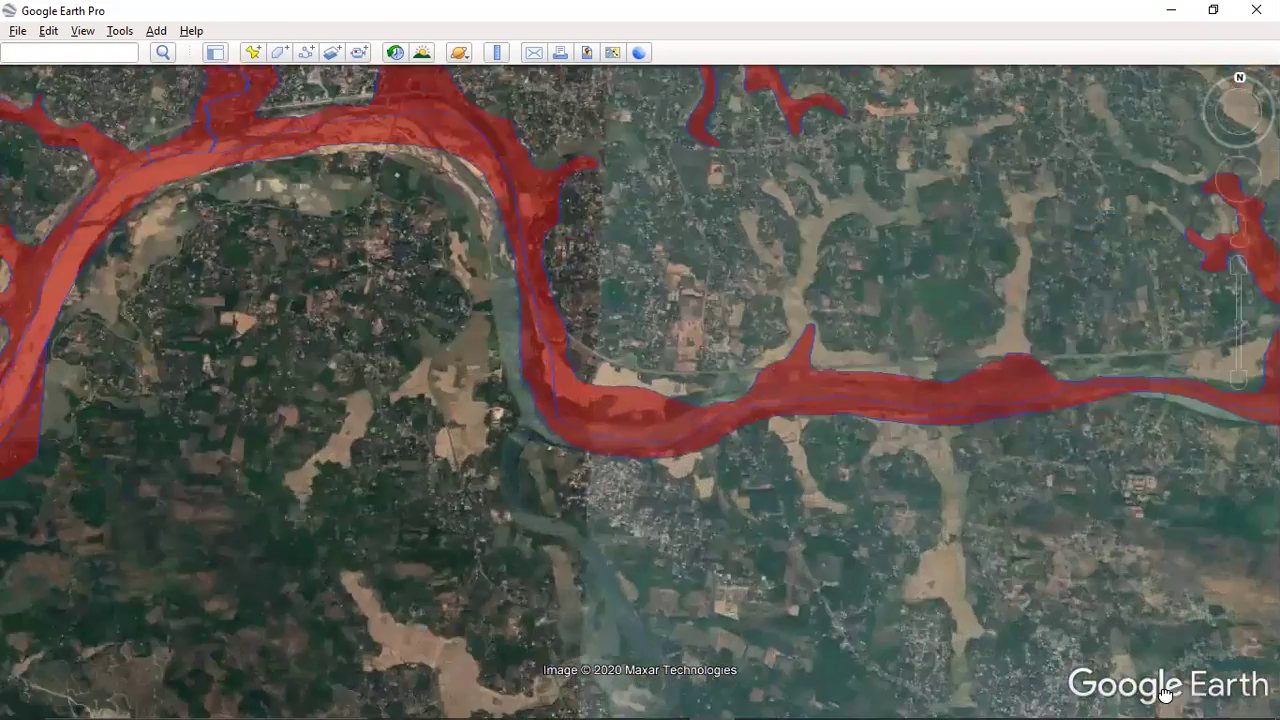
pyautogui.moveTo(480, 215); pyautogui.dragTo(929, 601)
pyautogui.scroll(-3, 770, 478)
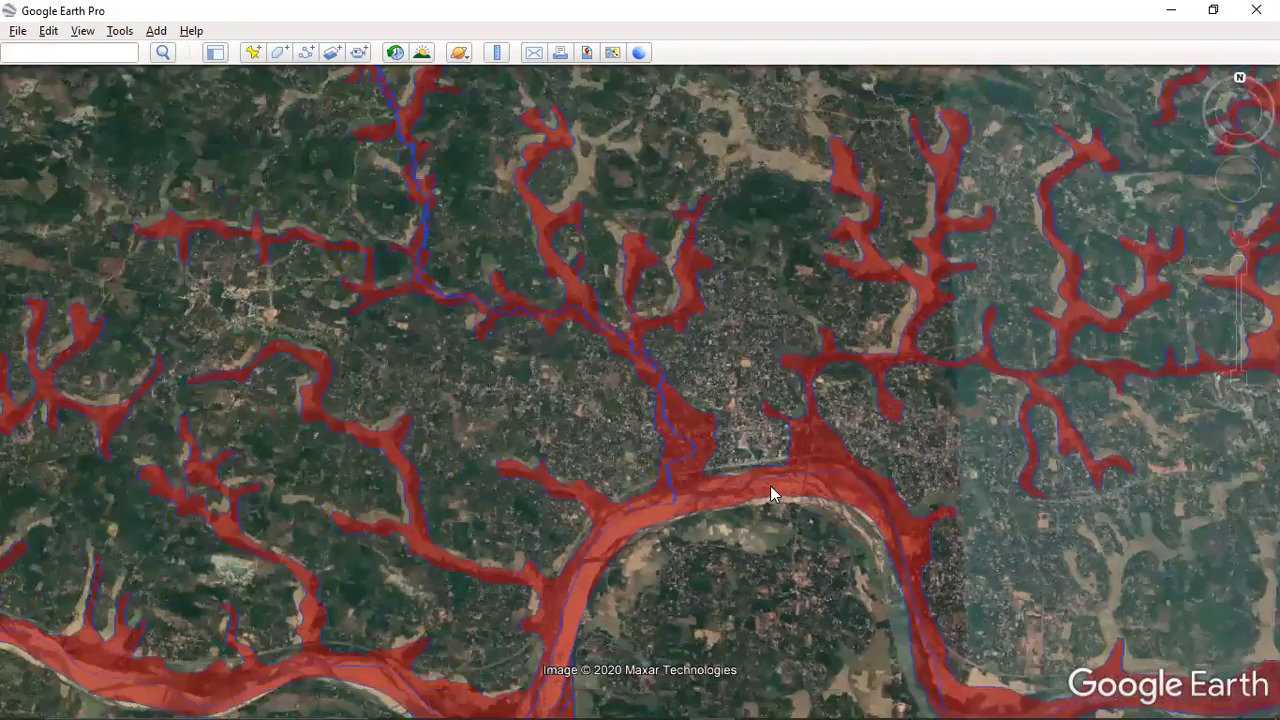
pyautogui.scroll(-5, 770, 493)
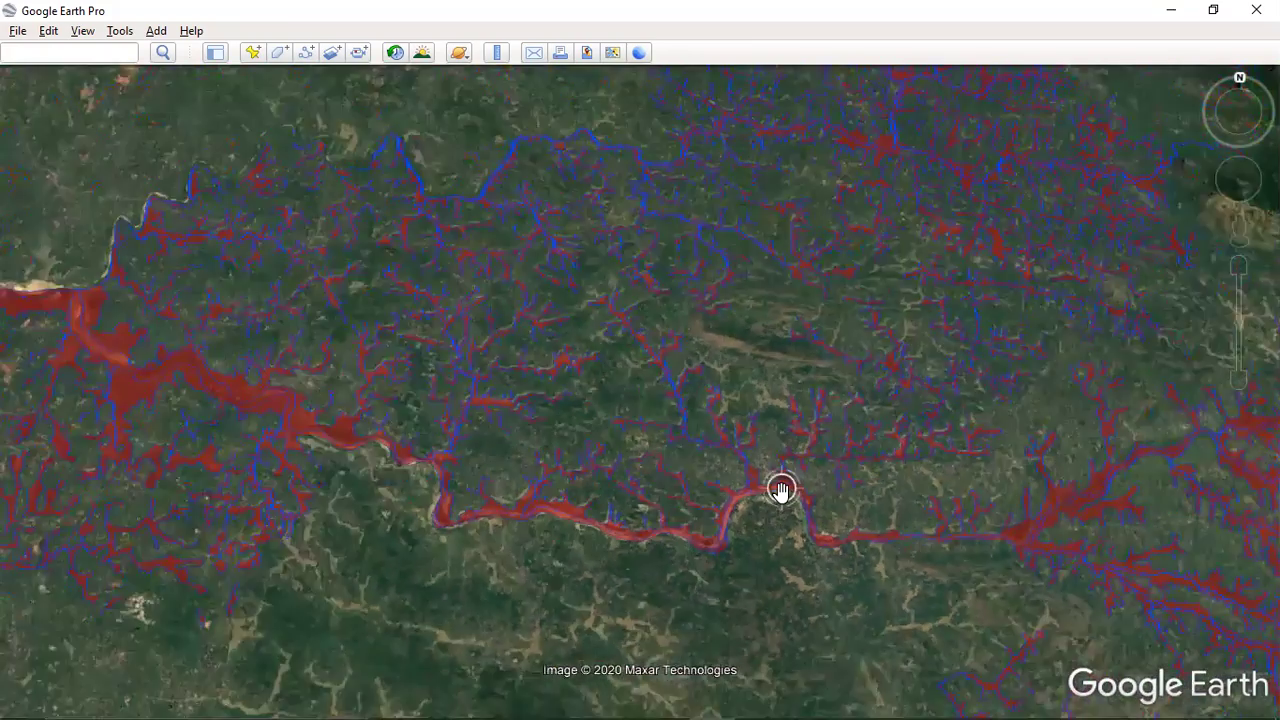
# - Inspect the broad red area along the main river's western stretch, starting from the overlay's regional extent
pyautogui.scroll(-5, 780, 492)
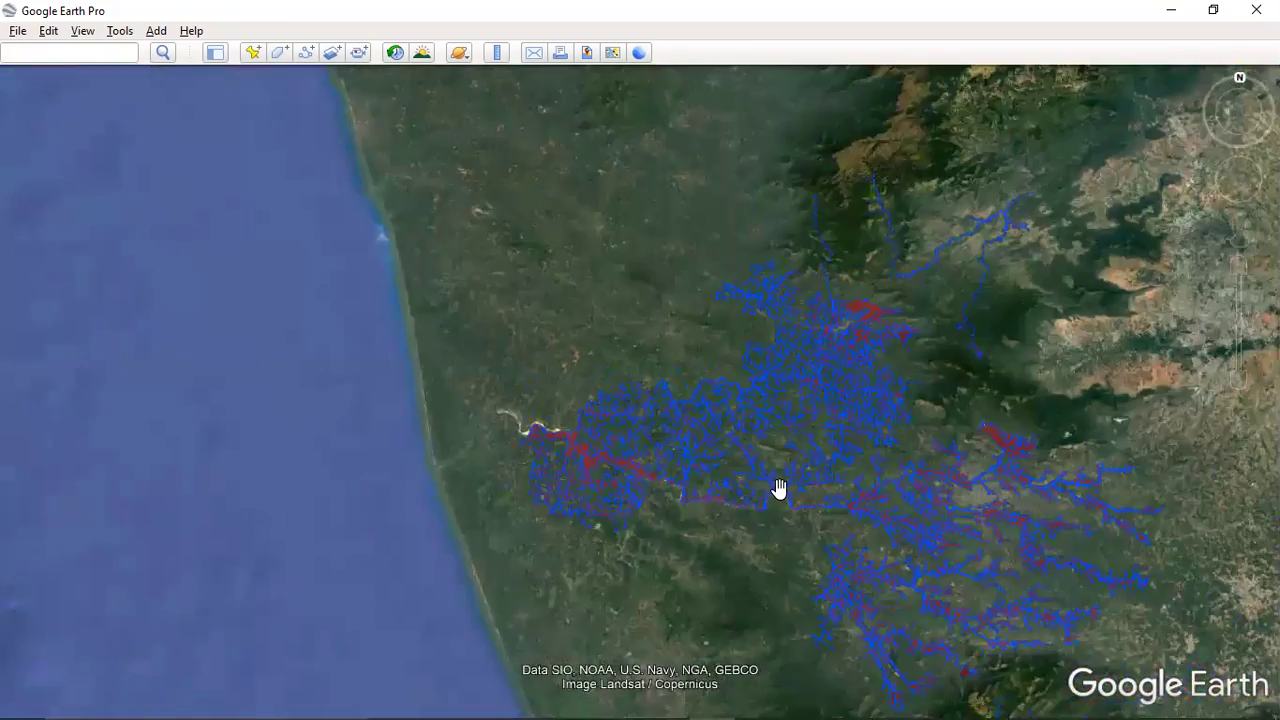
pyautogui.scroll(5, 775, 487)
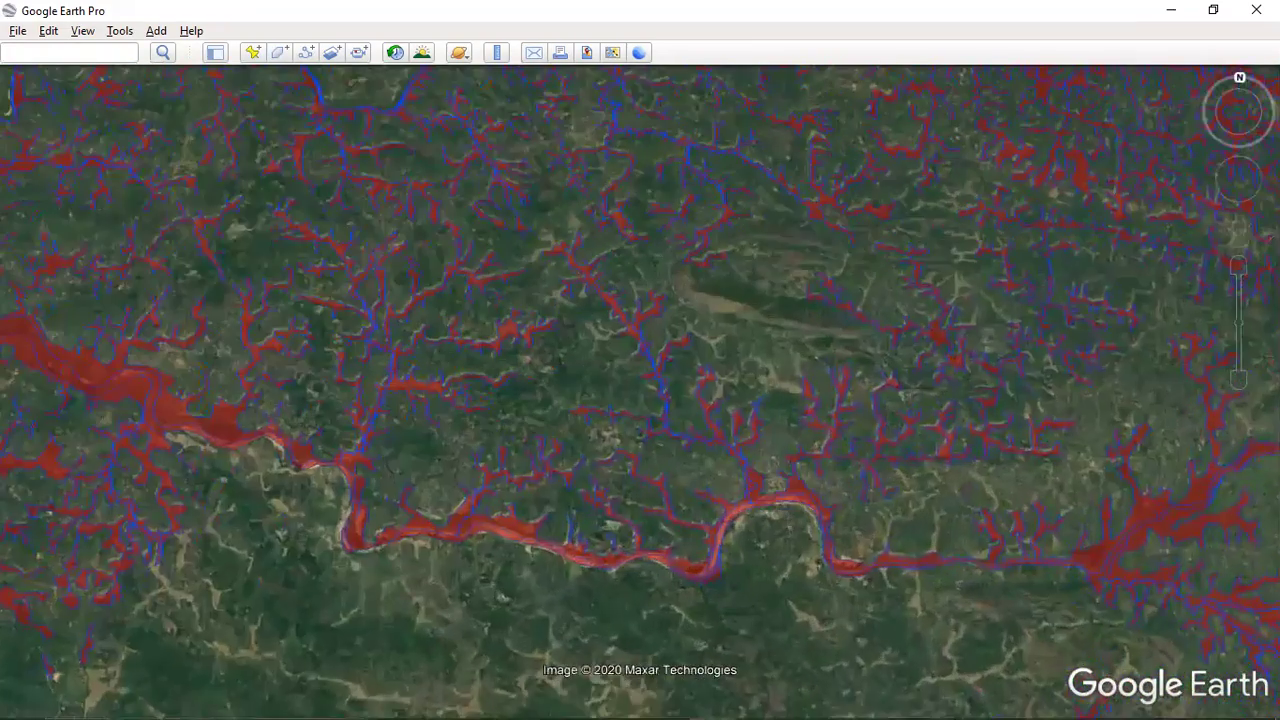
pyautogui.scroll(5, 785, 498)
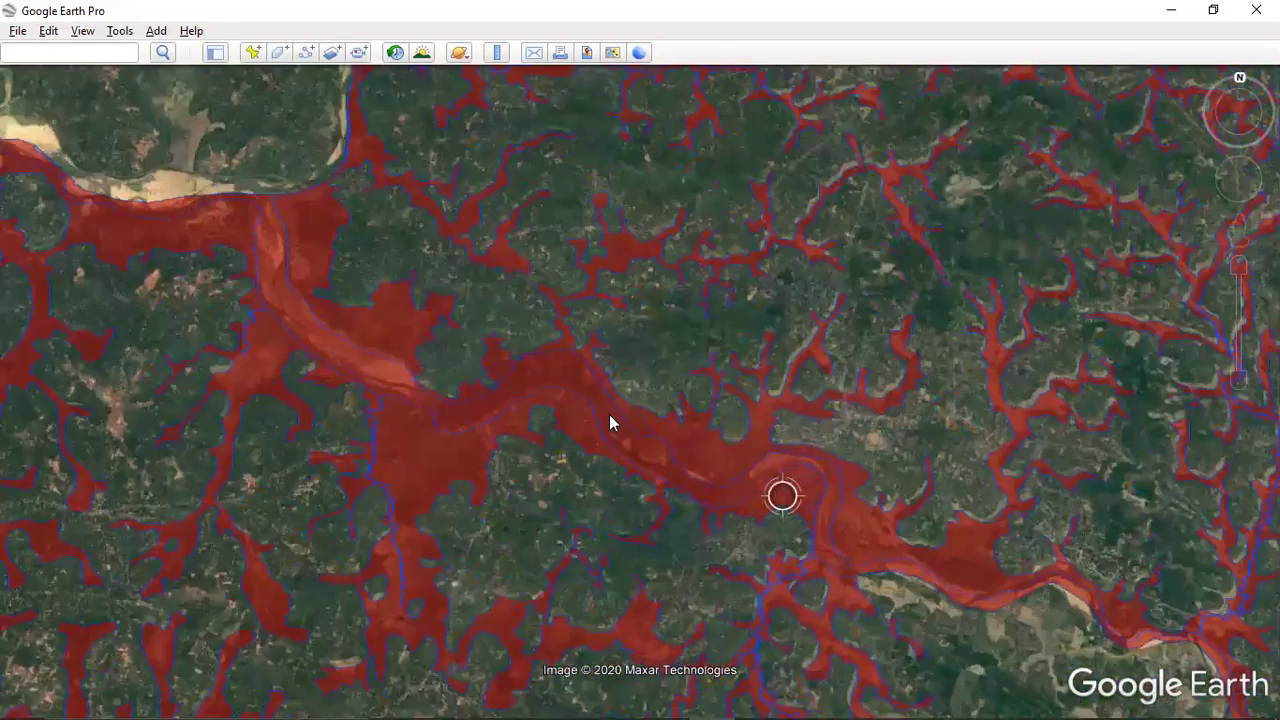
pyautogui.scroll(5, 737, 460)
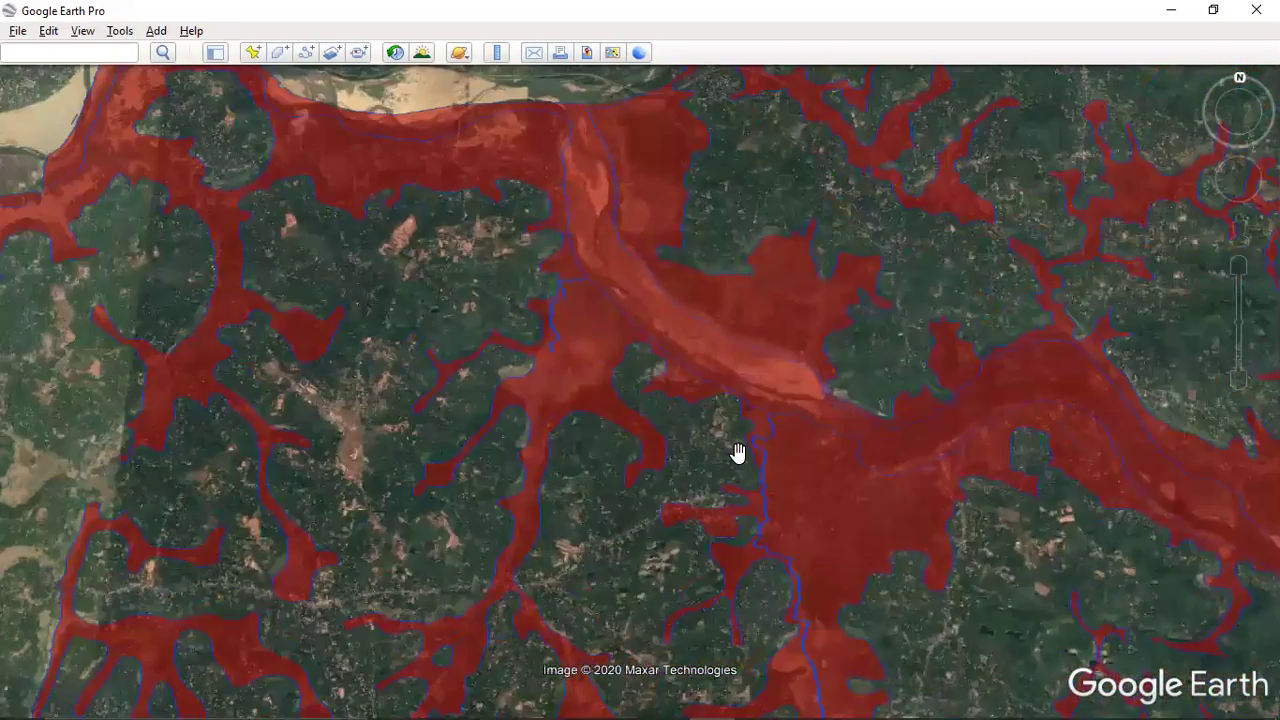
# - Examine the boundary between the red area and the sandy riverbed bends at the overlay's western end
pyautogui.scroll(-5, 737, 460)
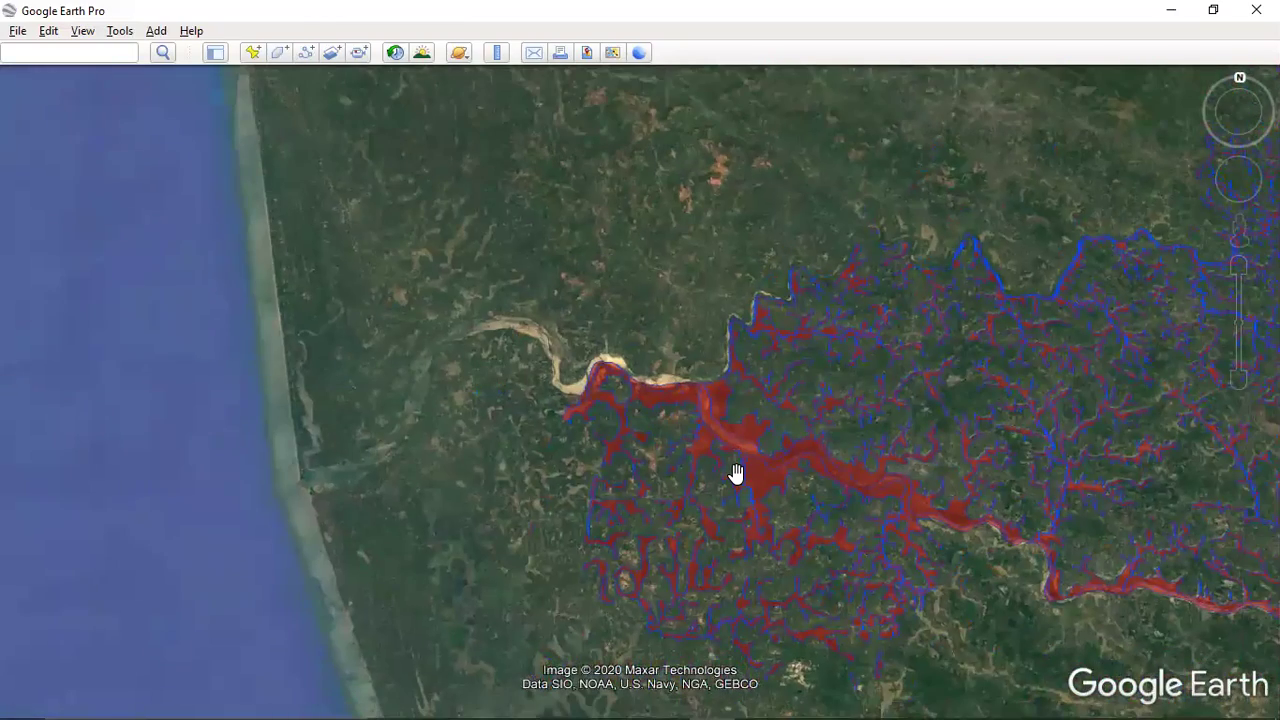
pyautogui.scroll(5, 735, 472)
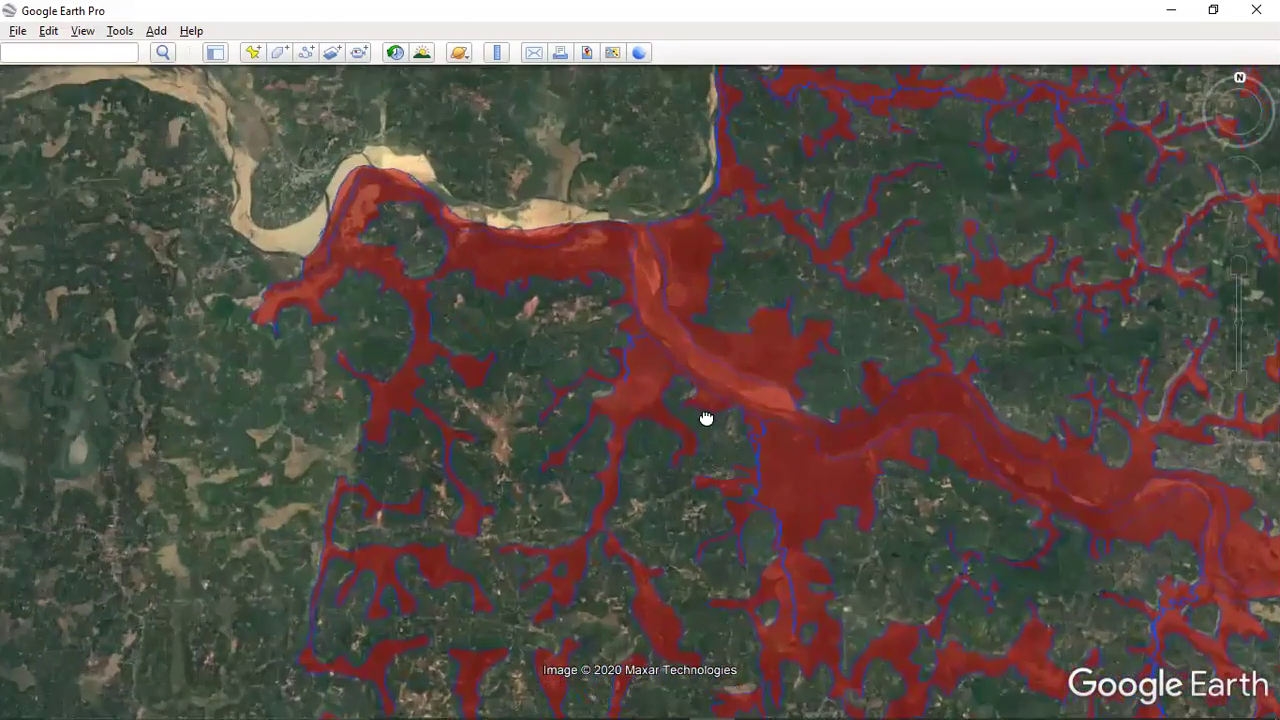
pyautogui.moveTo(706, 418); pyautogui.dragTo(1006, 529)
pyautogui.scroll(3, 717, 425)
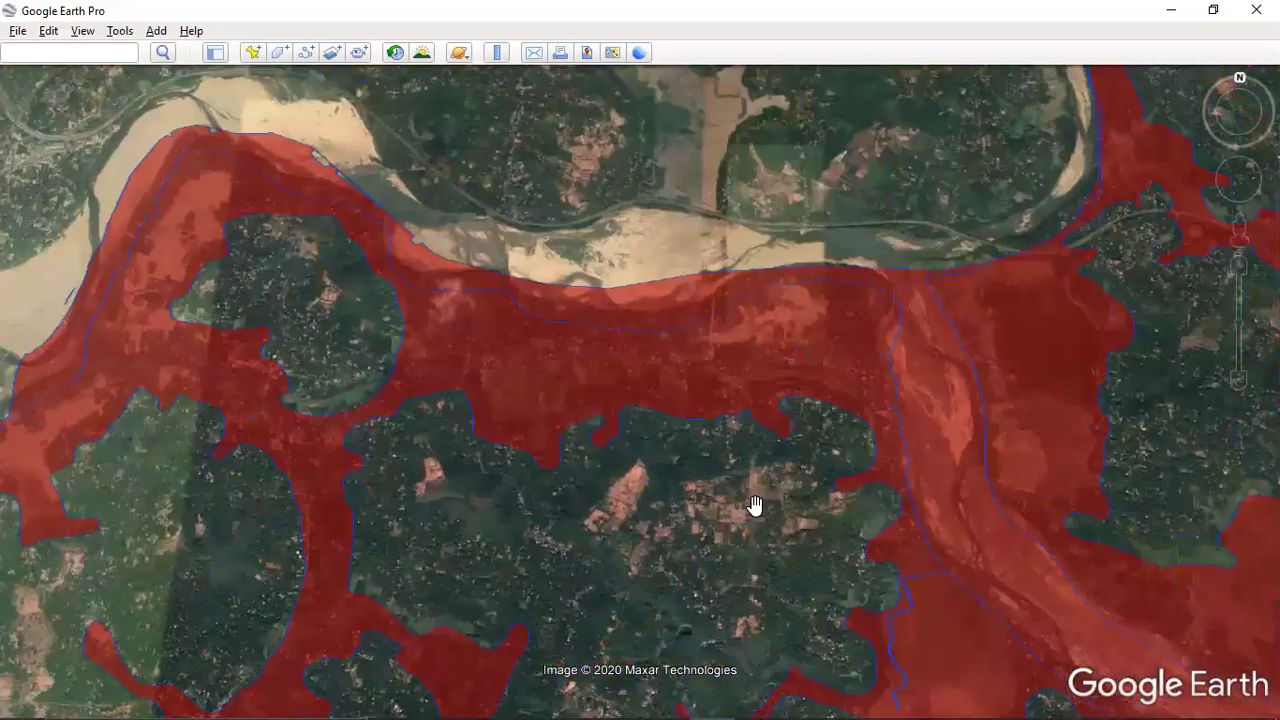
pyautogui.scroll(1, 754, 503)
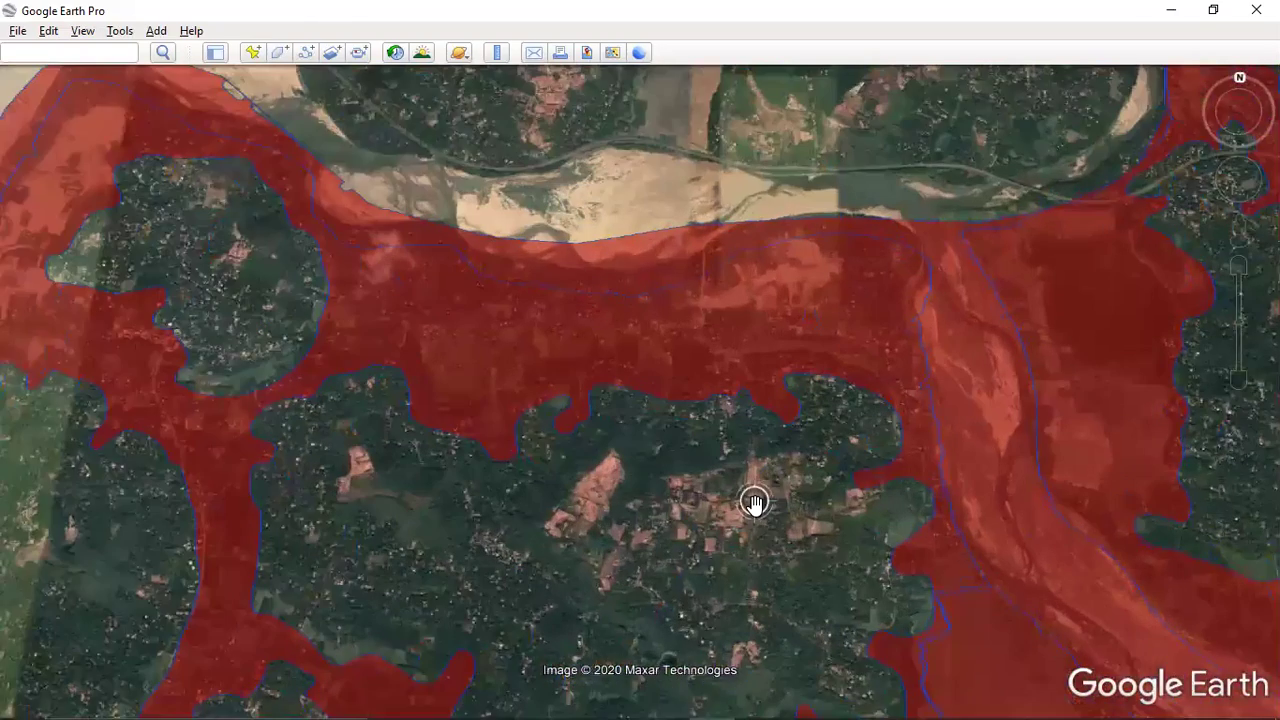
pyautogui.scroll(-2, 752, 507)
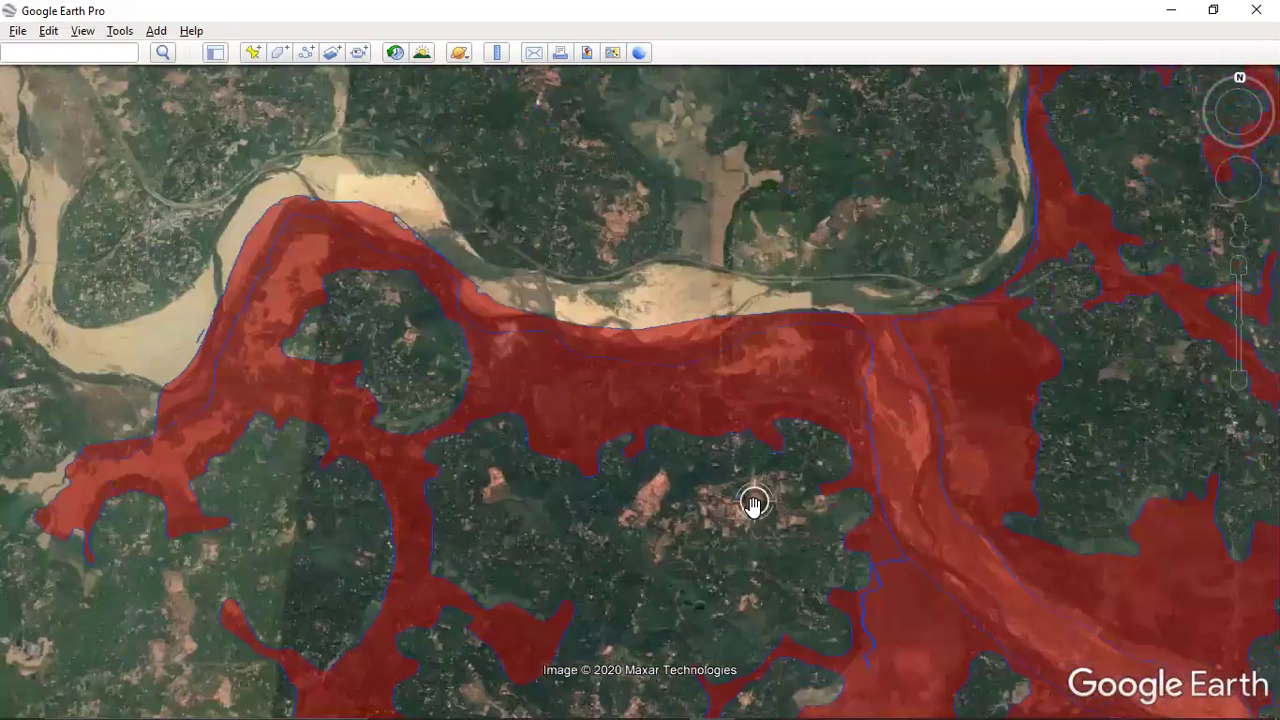
# - Compare the overlay's overall extent from the coast to the inland branches with the detail around the central river bend
pyautogui.scroll(-2, 752, 506)
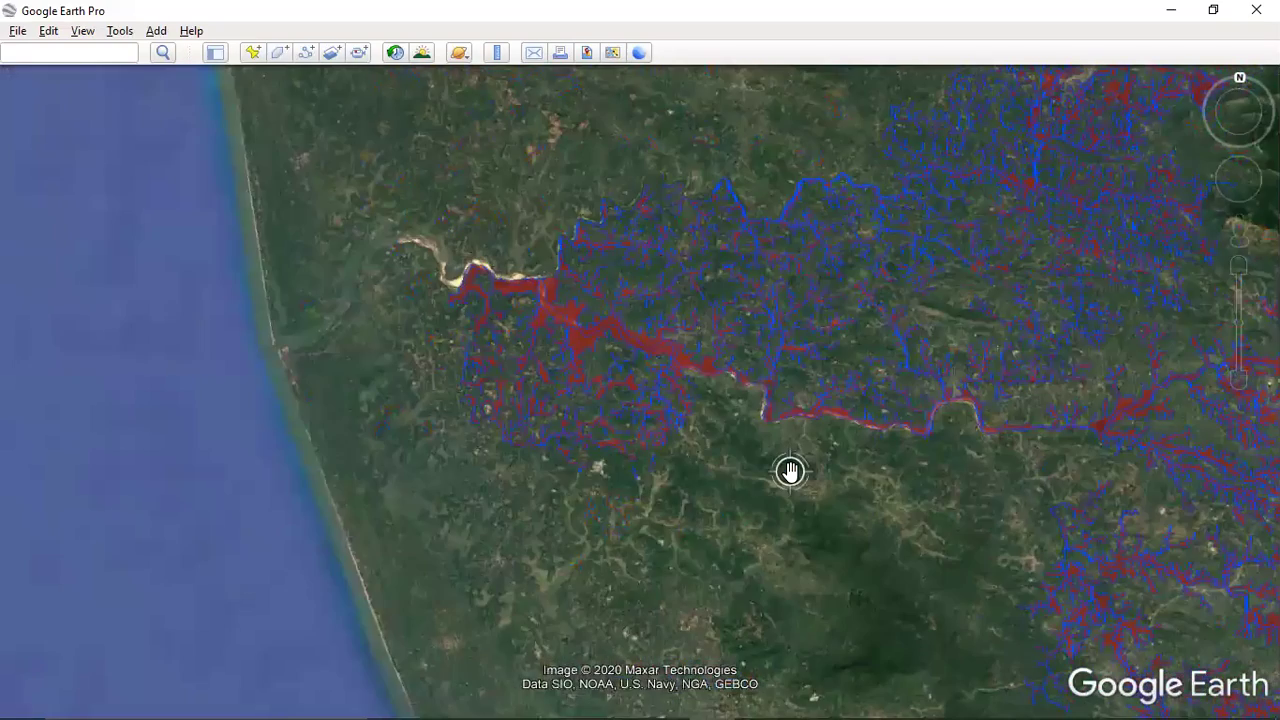
pyautogui.scroll(-2, 789, 471)
pyautogui.scroll(-2, 620, 490)
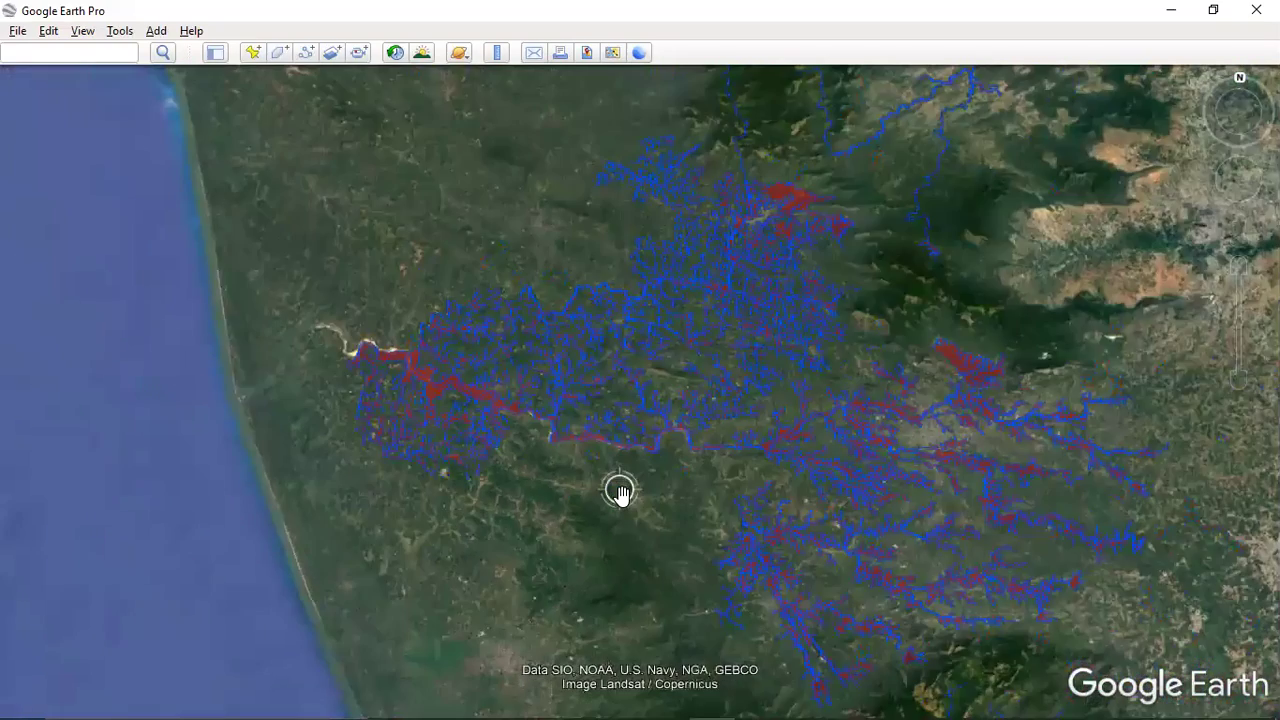
pyautogui.scroll(3, 620, 490)
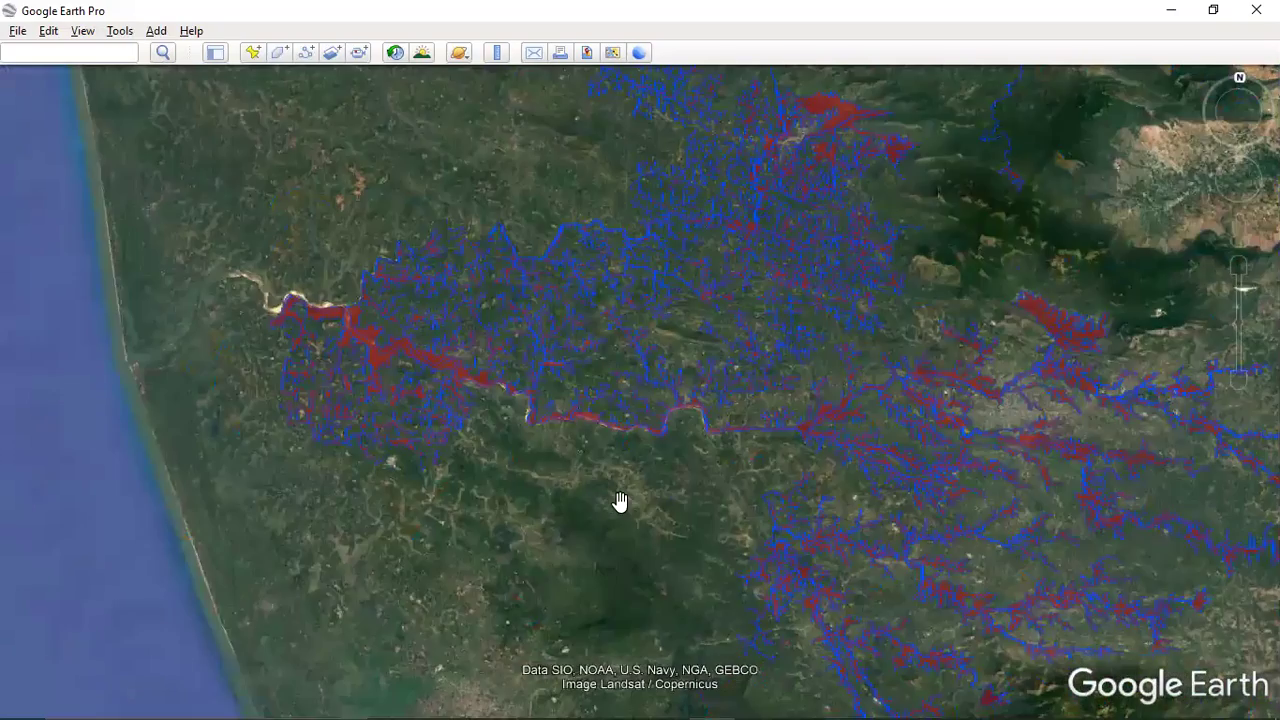
pyautogui.moveTo(702, 456); pyautogui.dragTo(663, 626)
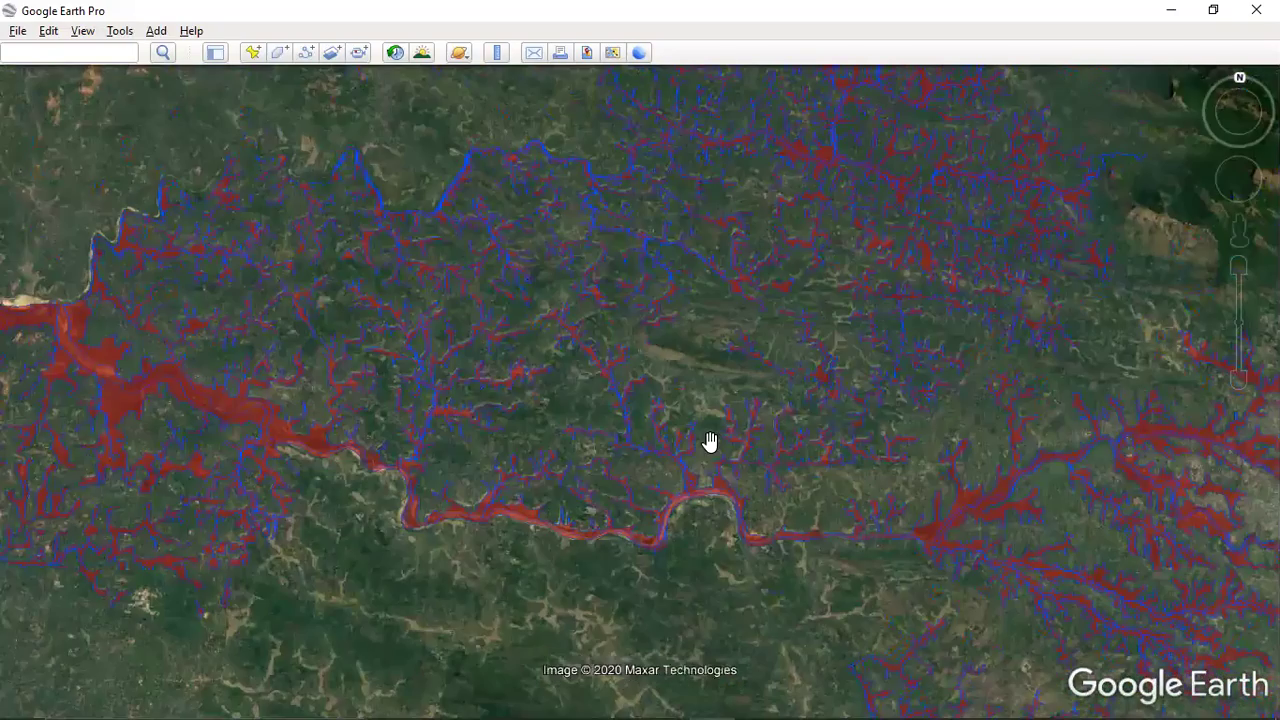
pyautogui.scroll(-2, 700, 471)
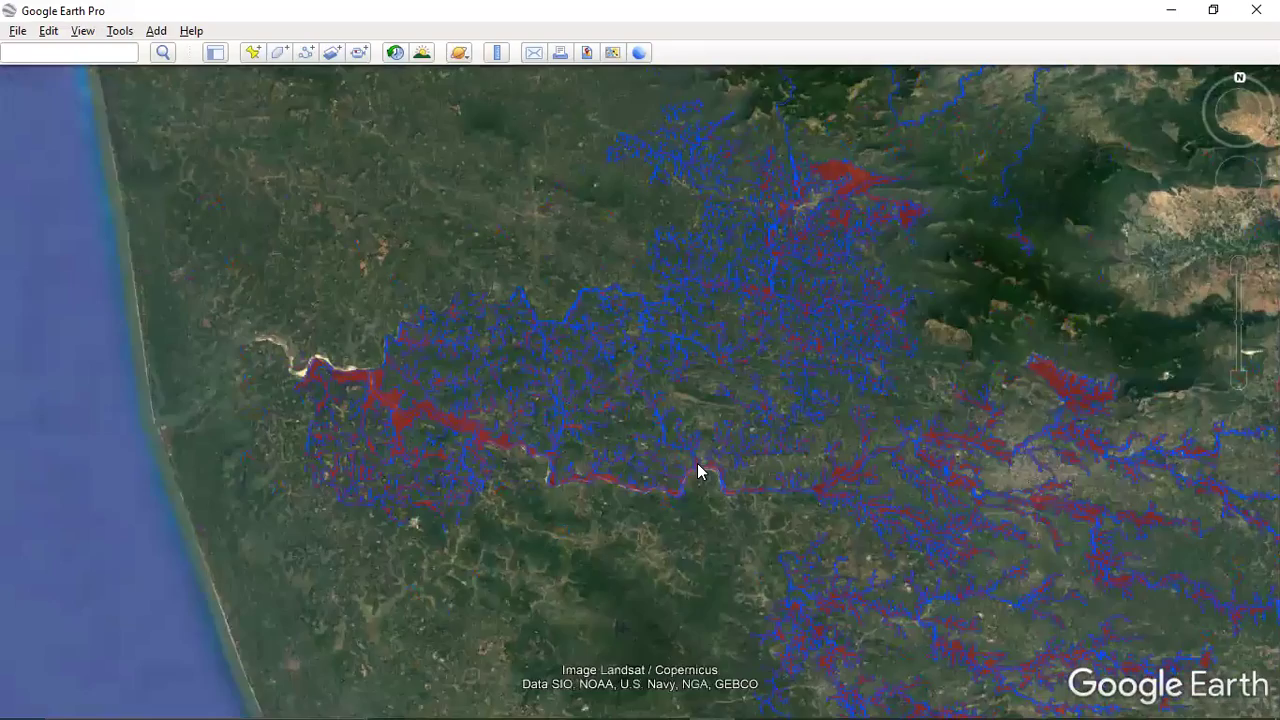
pyautogui.scroll(-2, 697, 476)
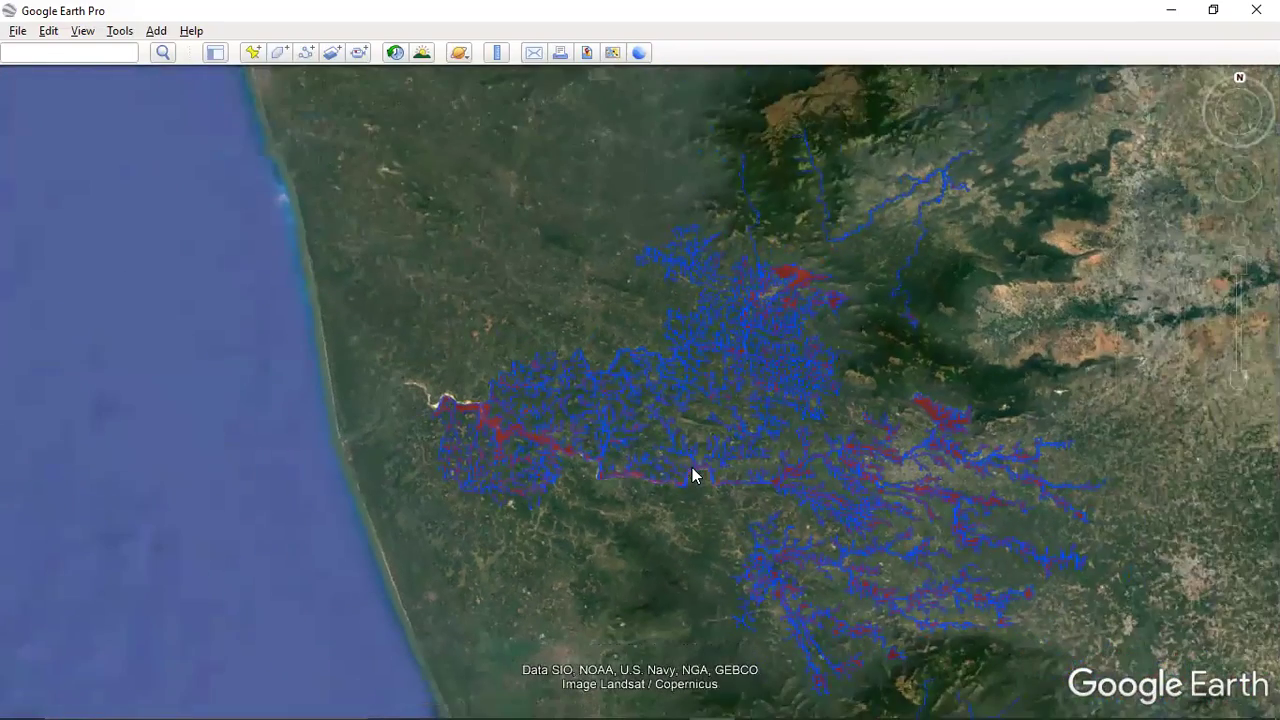
pyautogui.scroll(3, 763, 480)
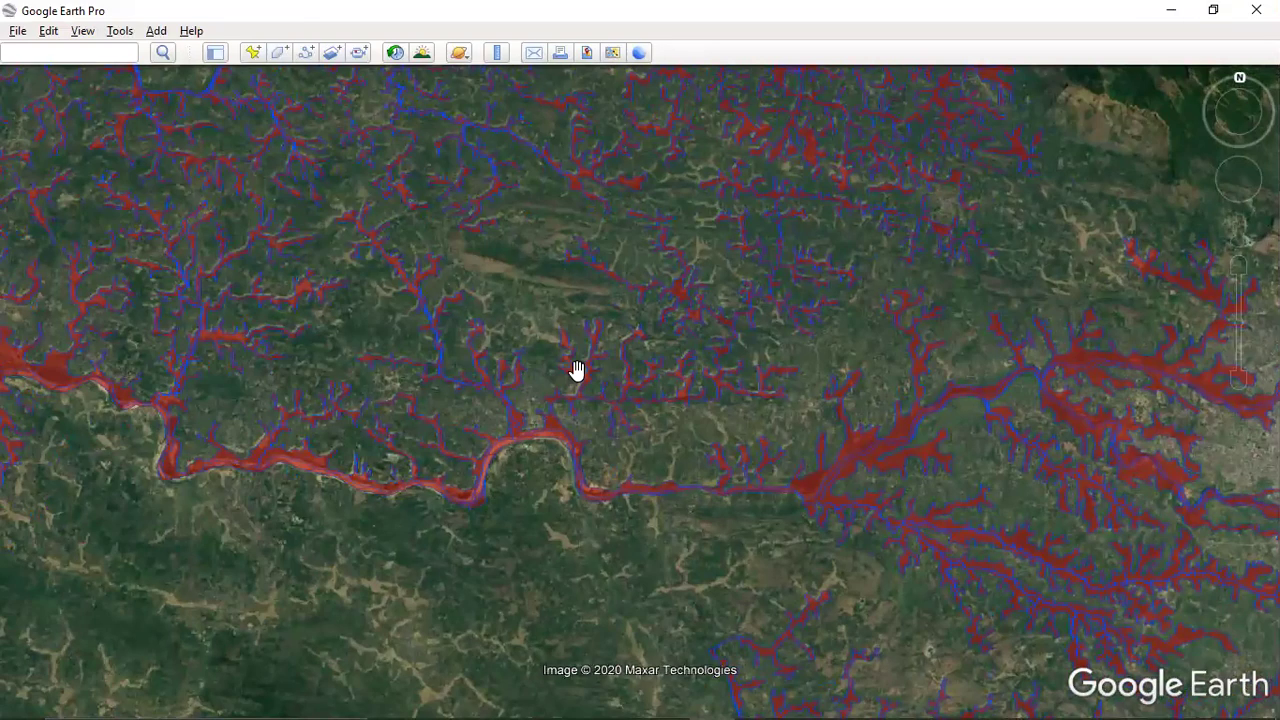
pyautogui.scroll(-5, 643, 371)
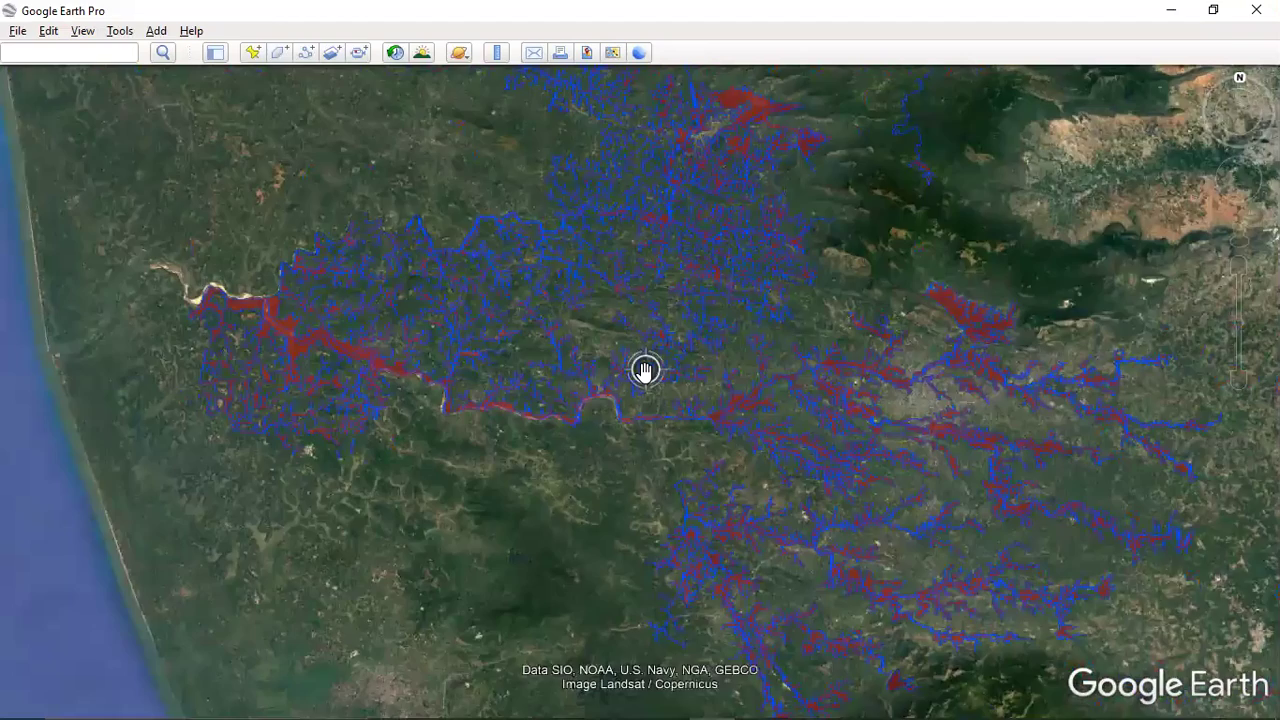
pyautogui.scroll(2, 544, 421)
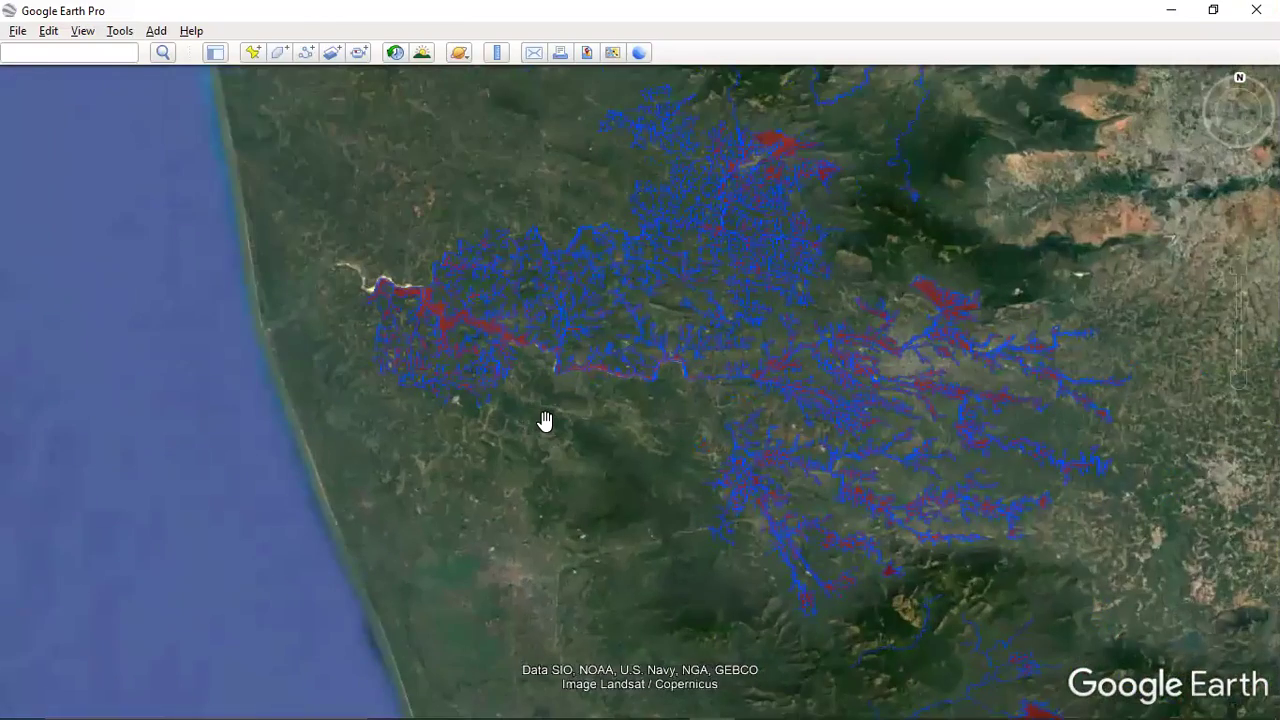
pyautogui.scroll(3, 543, 423)
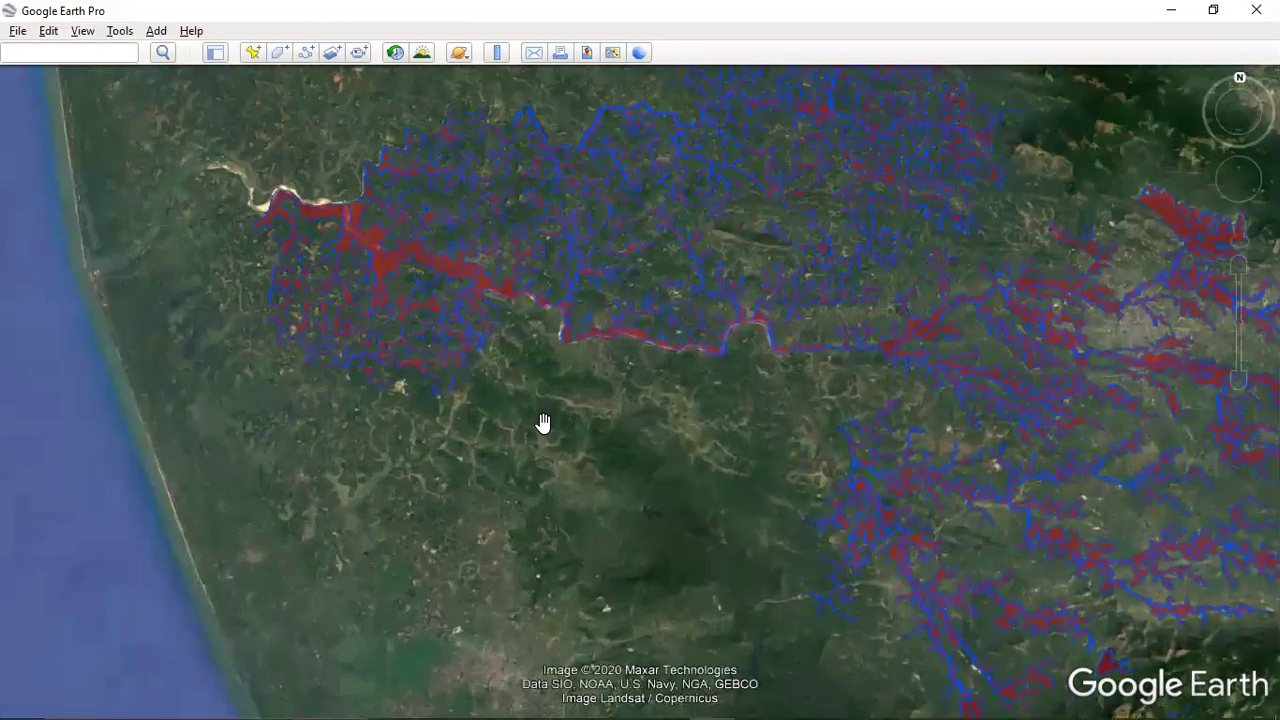
pyautogui.scroll(-3, 543, 423)
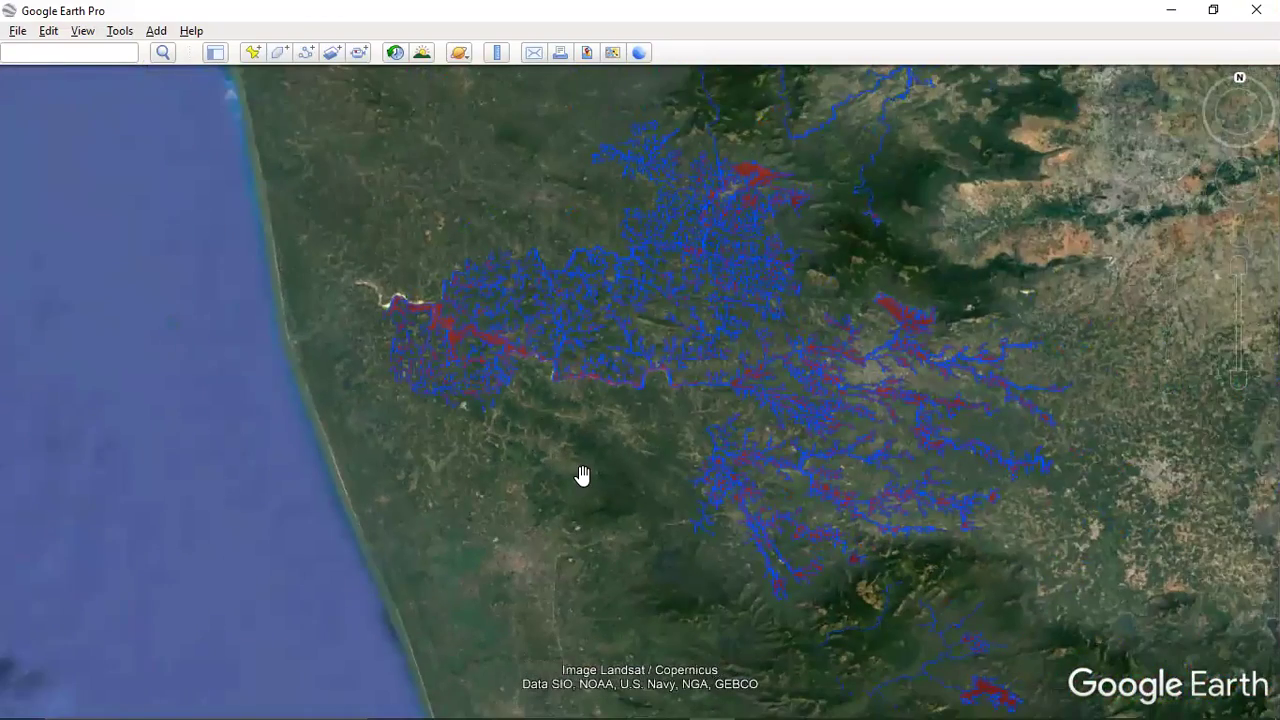
# - Inspect the wide red area on the lower river and the branching red patches and blue lines south of it
pyautogui.scroll(3, 583, 475)
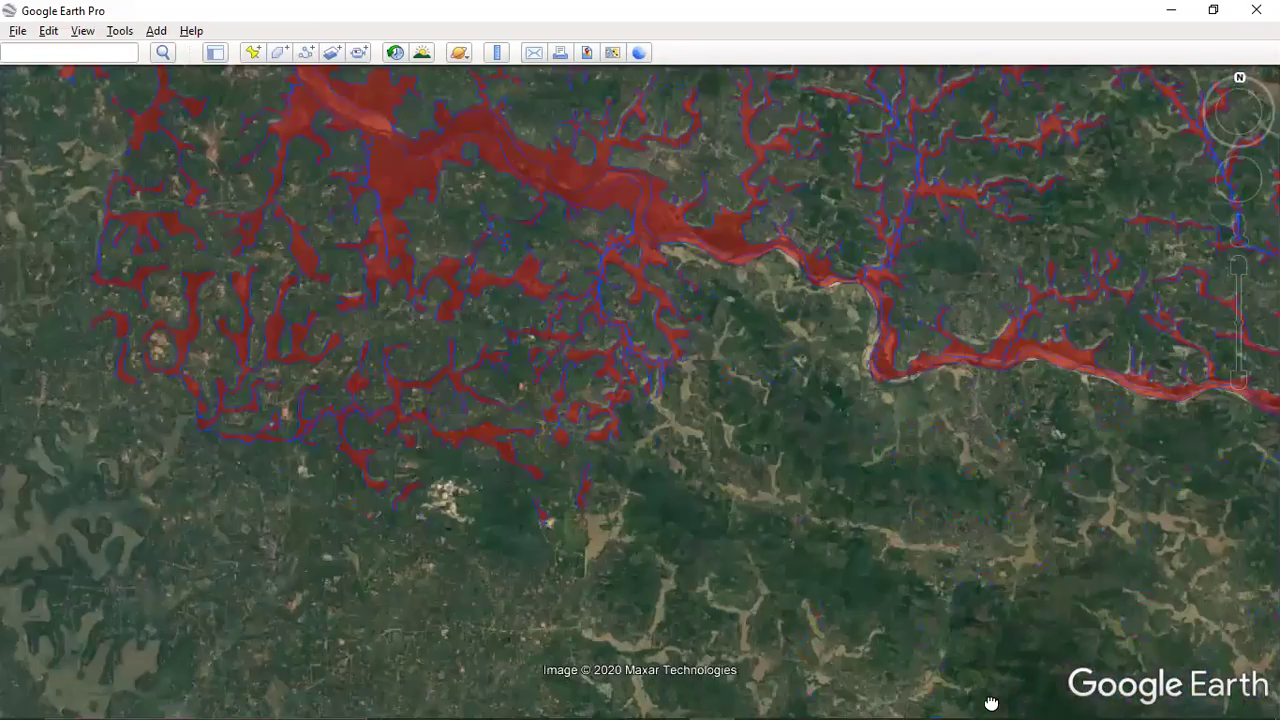
pyautogui.moveTo(826, 391); pyautogui.dragTo(1000, 683)
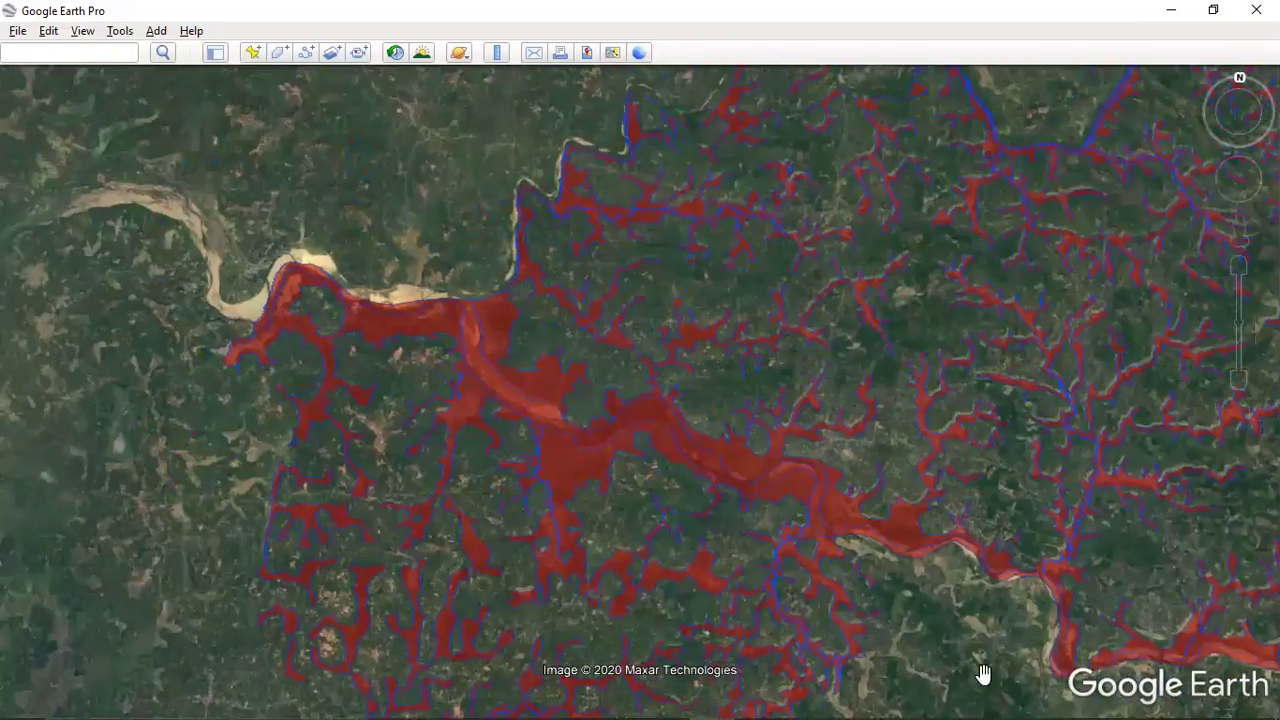
pyautogui.scroll(2, 870, 588)
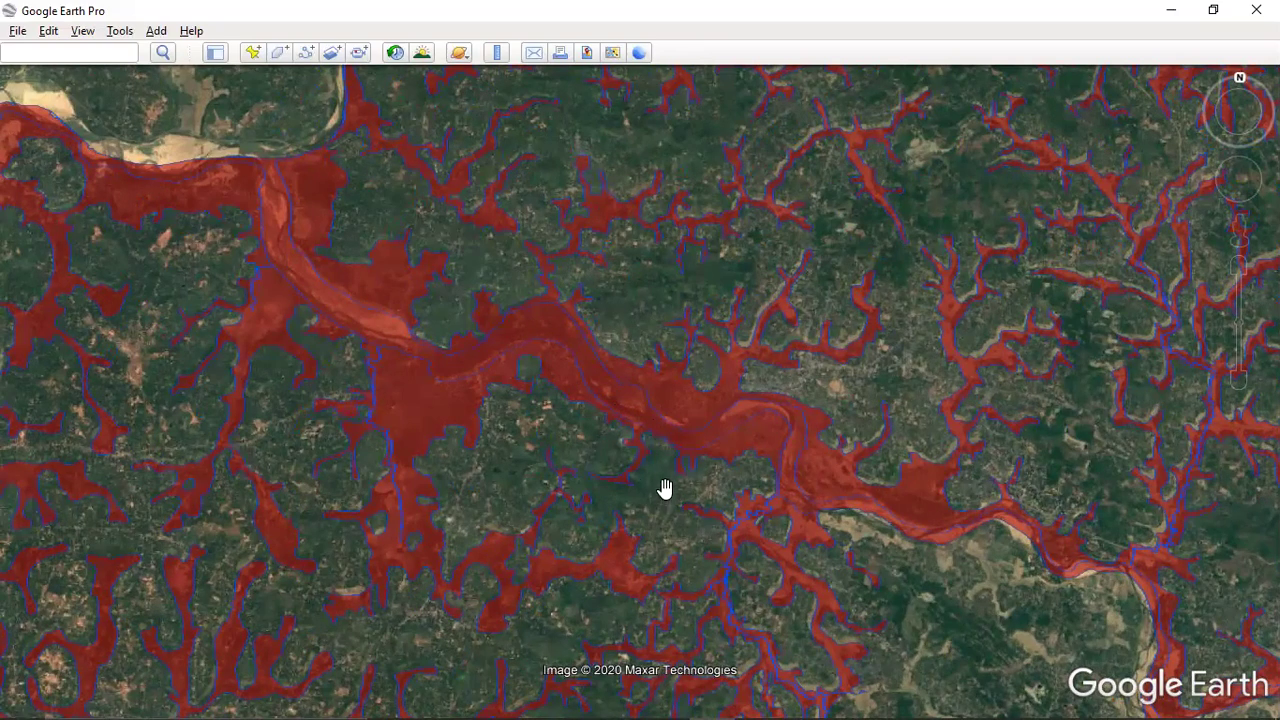
pyautogui.moveTo(780, 481); pyautogui.dragTo(872, 478)
pyautogui.moveTo(650, 462); pyautogui.dragTo(799, 431)
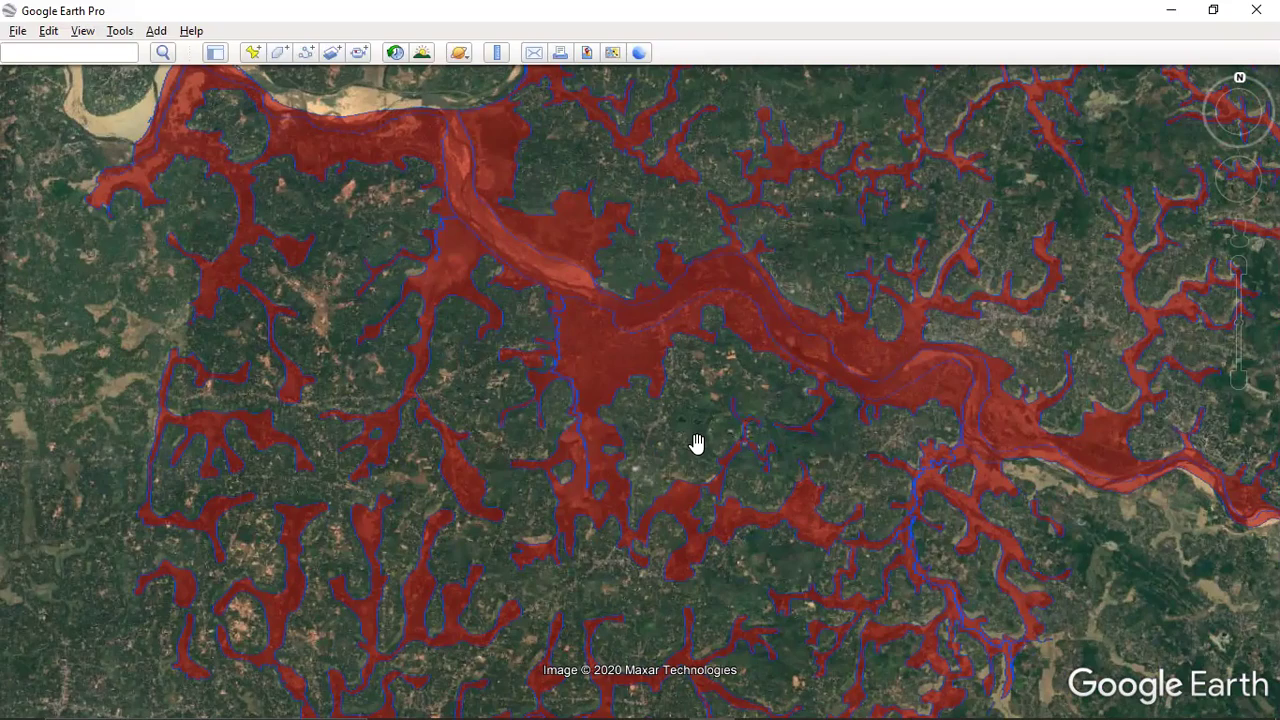
pyautogui.scroll(2, 735, 432)
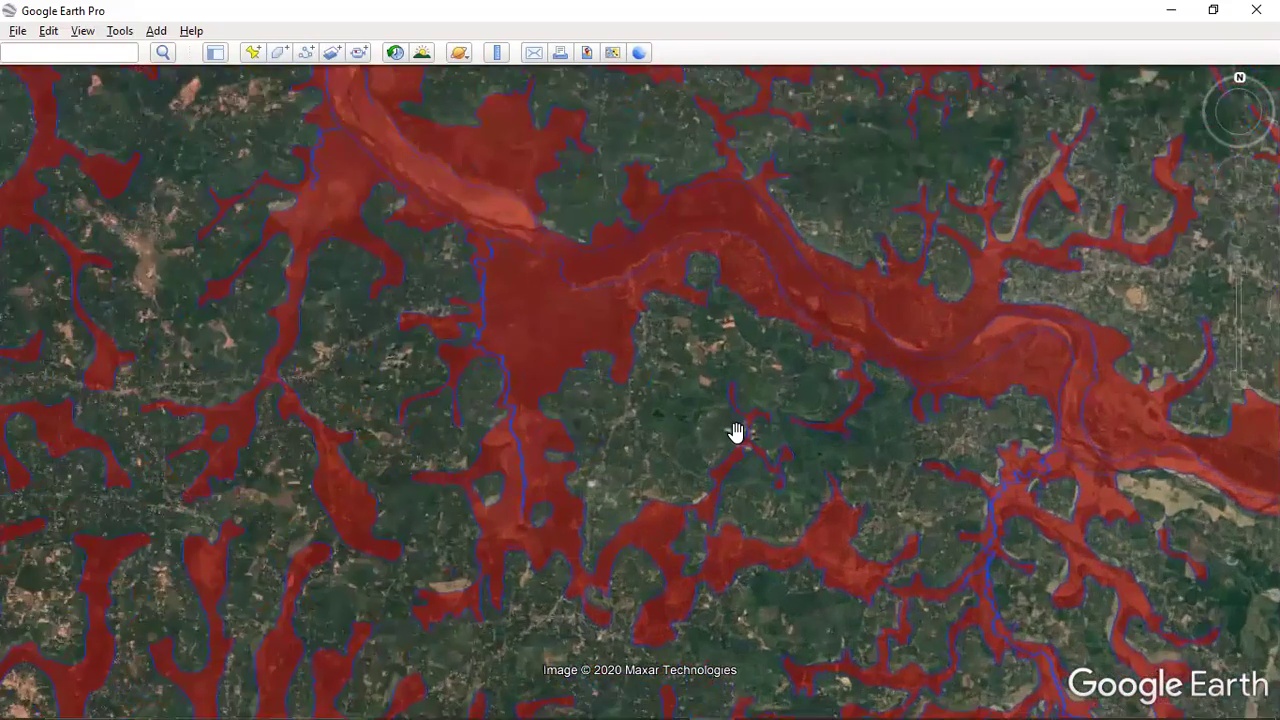
pyautogui.scroll(2, 736, 432)
pyautogui.scroll(-2, 742, 421)
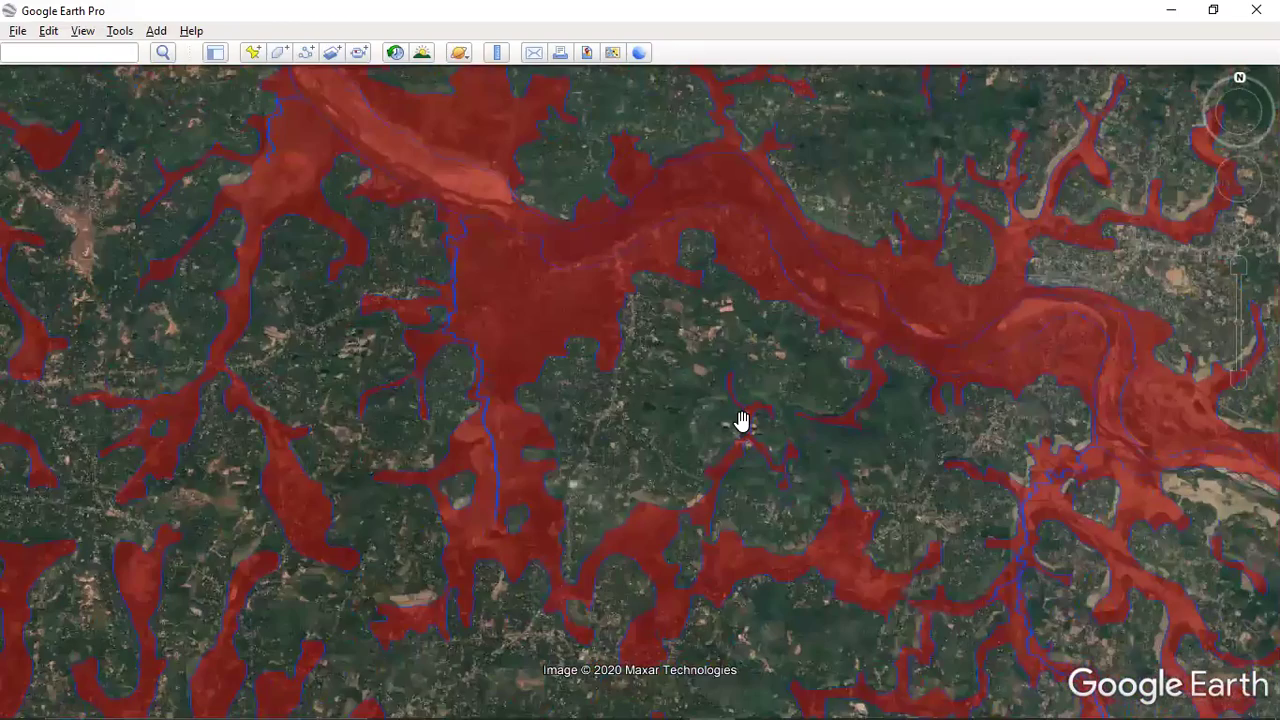